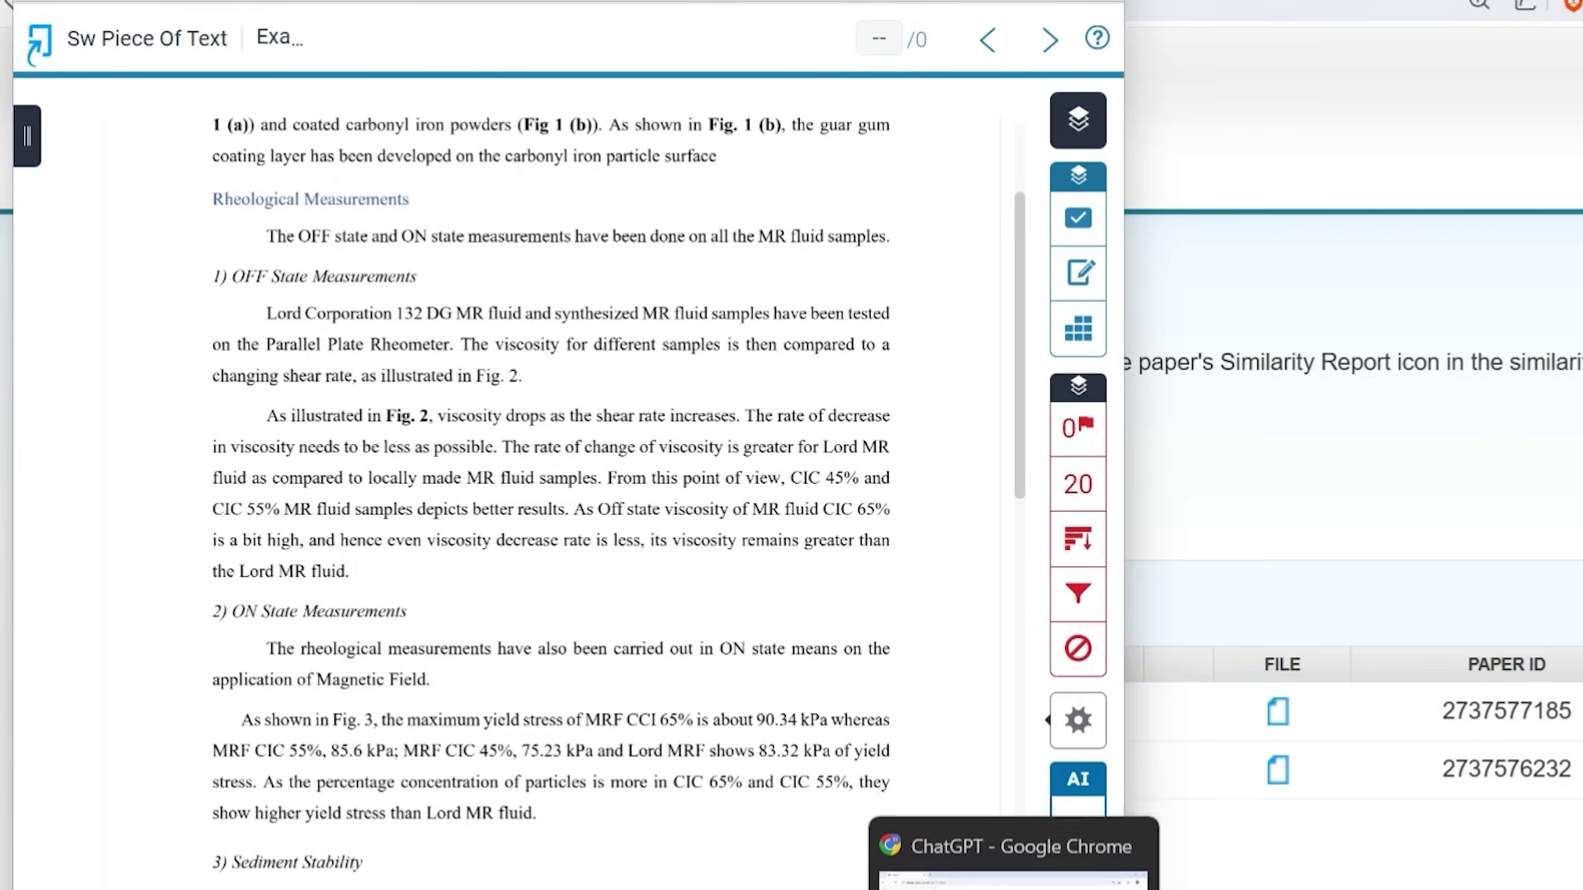
Switch from the Turnitin report to the ChatGPT window in Chrome.
click(931, 850)
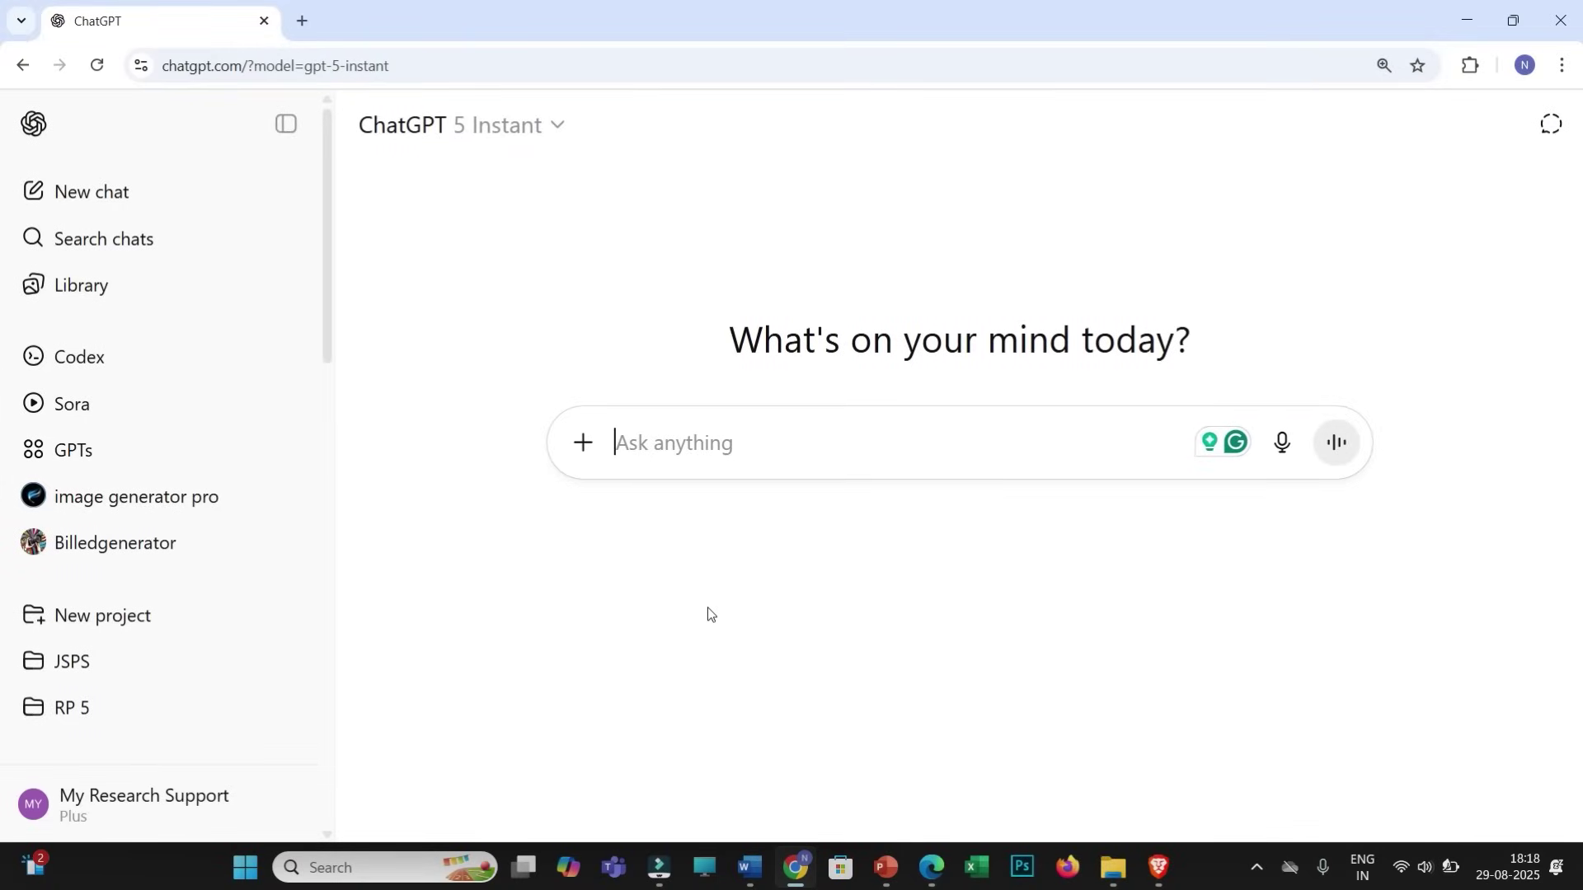
Attach SW_Entire Paper.docx to a new ChatGPT message.
click(587, 445)
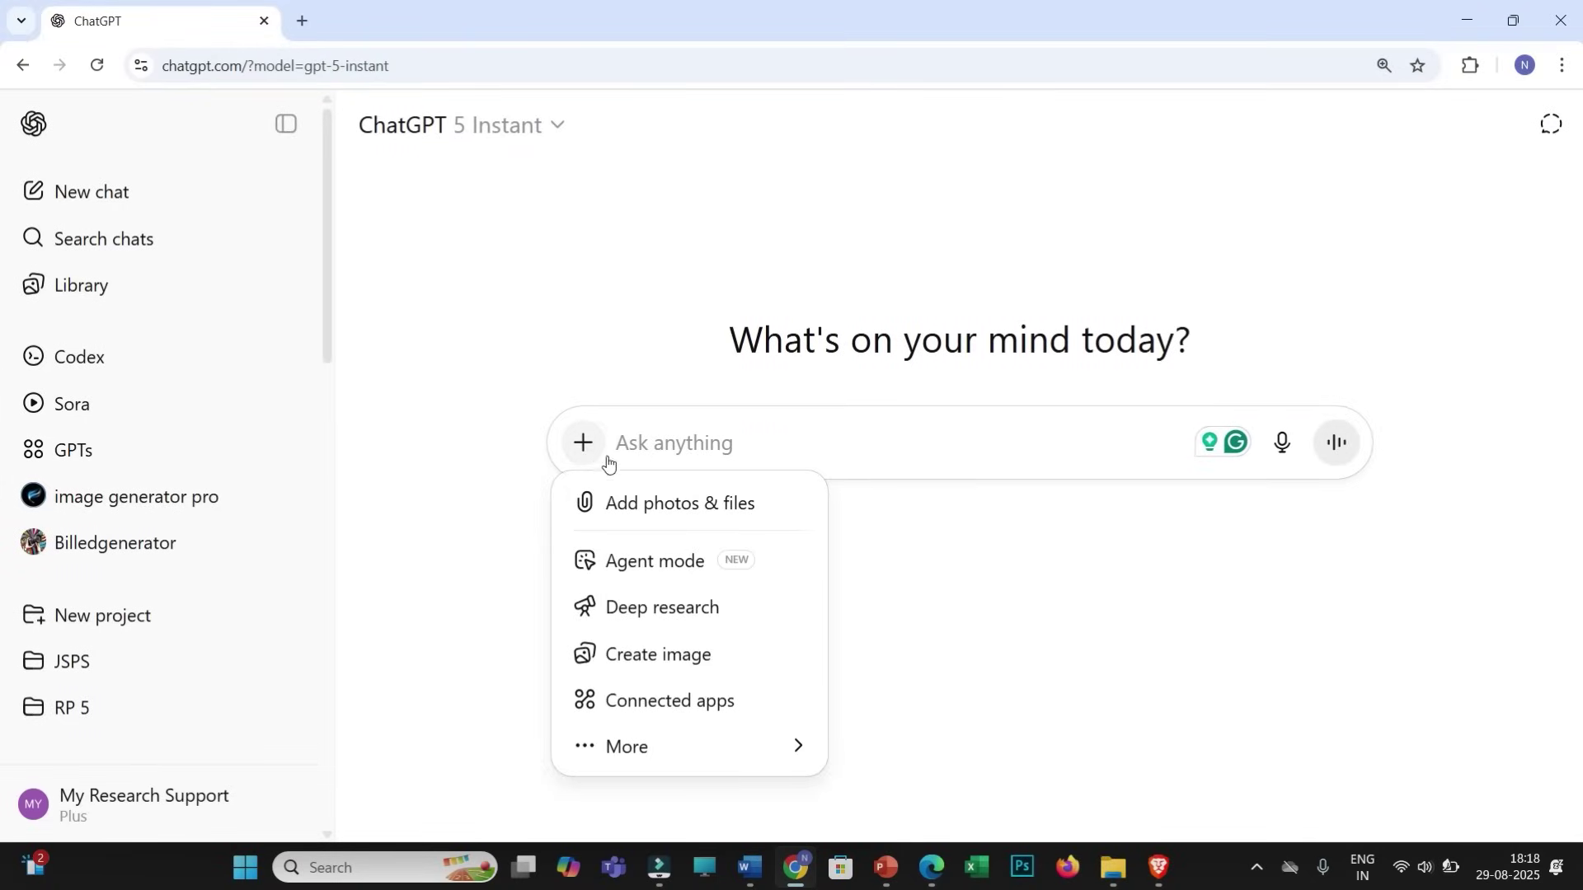
click(615, 501)
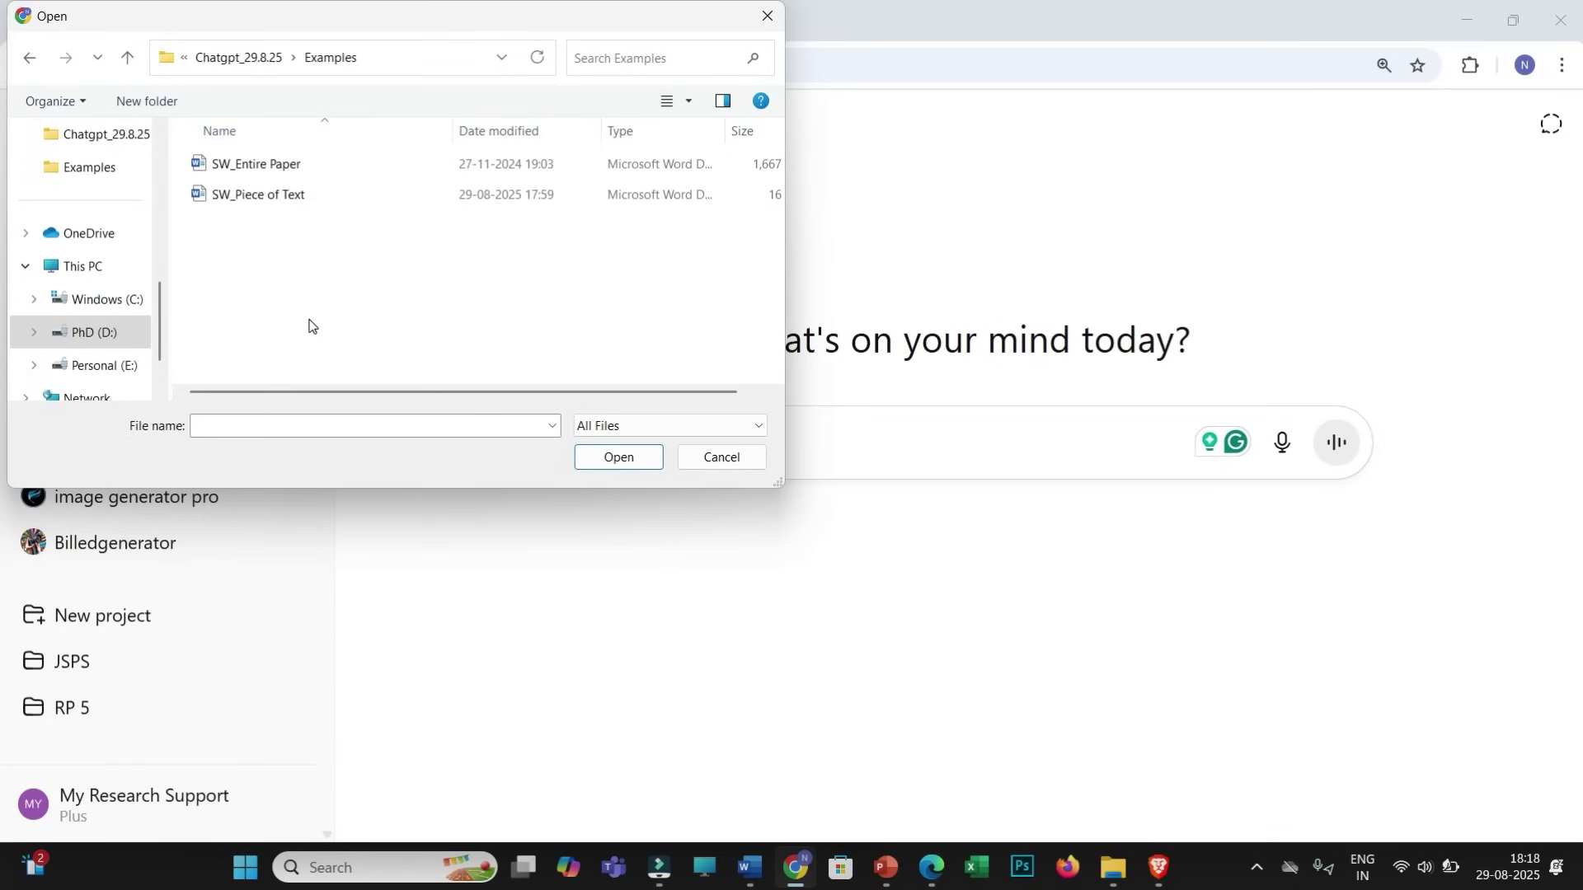
click(252, 165)
click(625, 460)
Paste the peer-reviewed journal review prompt and send it with the paper.
click(709, 547)
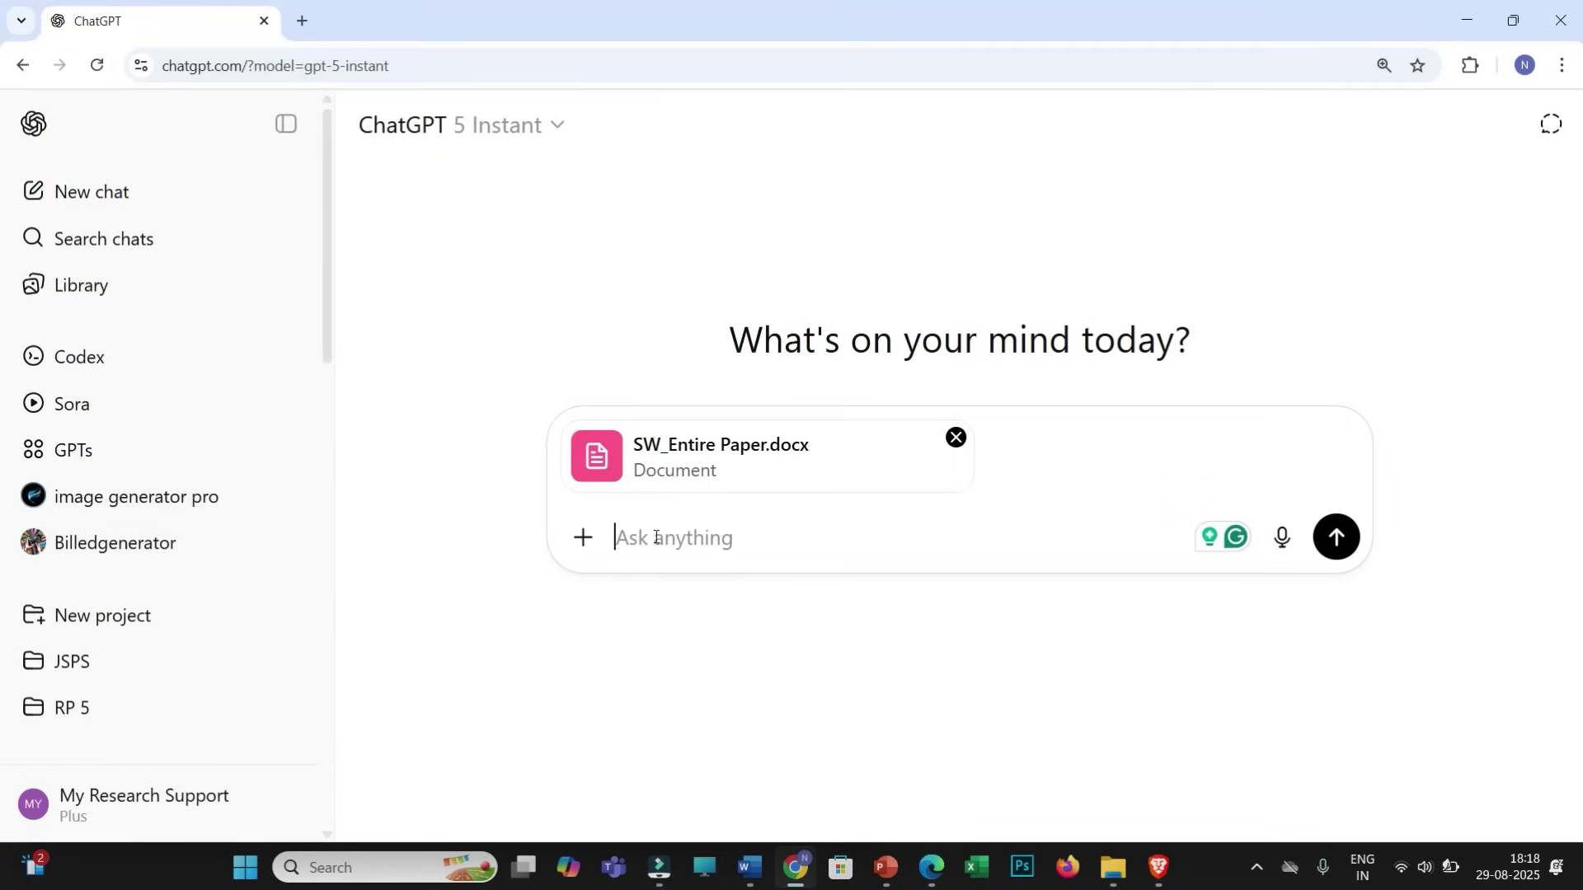
text(Please review the attached research paper and provide detailed, constructive suggestions to enhance its technical quality, clarity, and overall effectiveness for successful submission to a peer-reviewed journal)
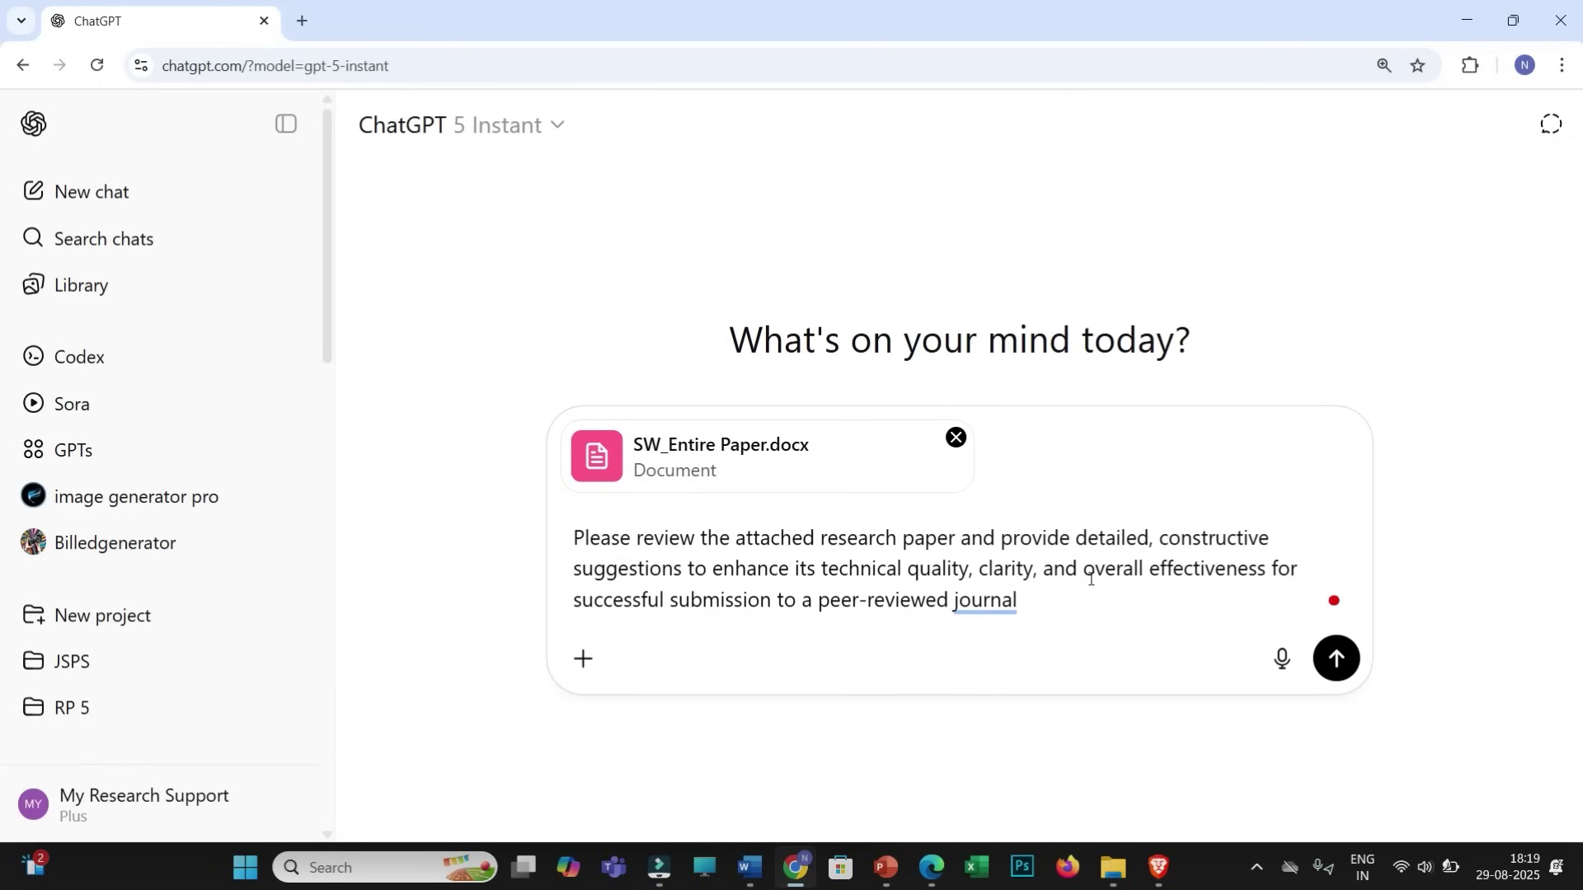
click(735, 537)
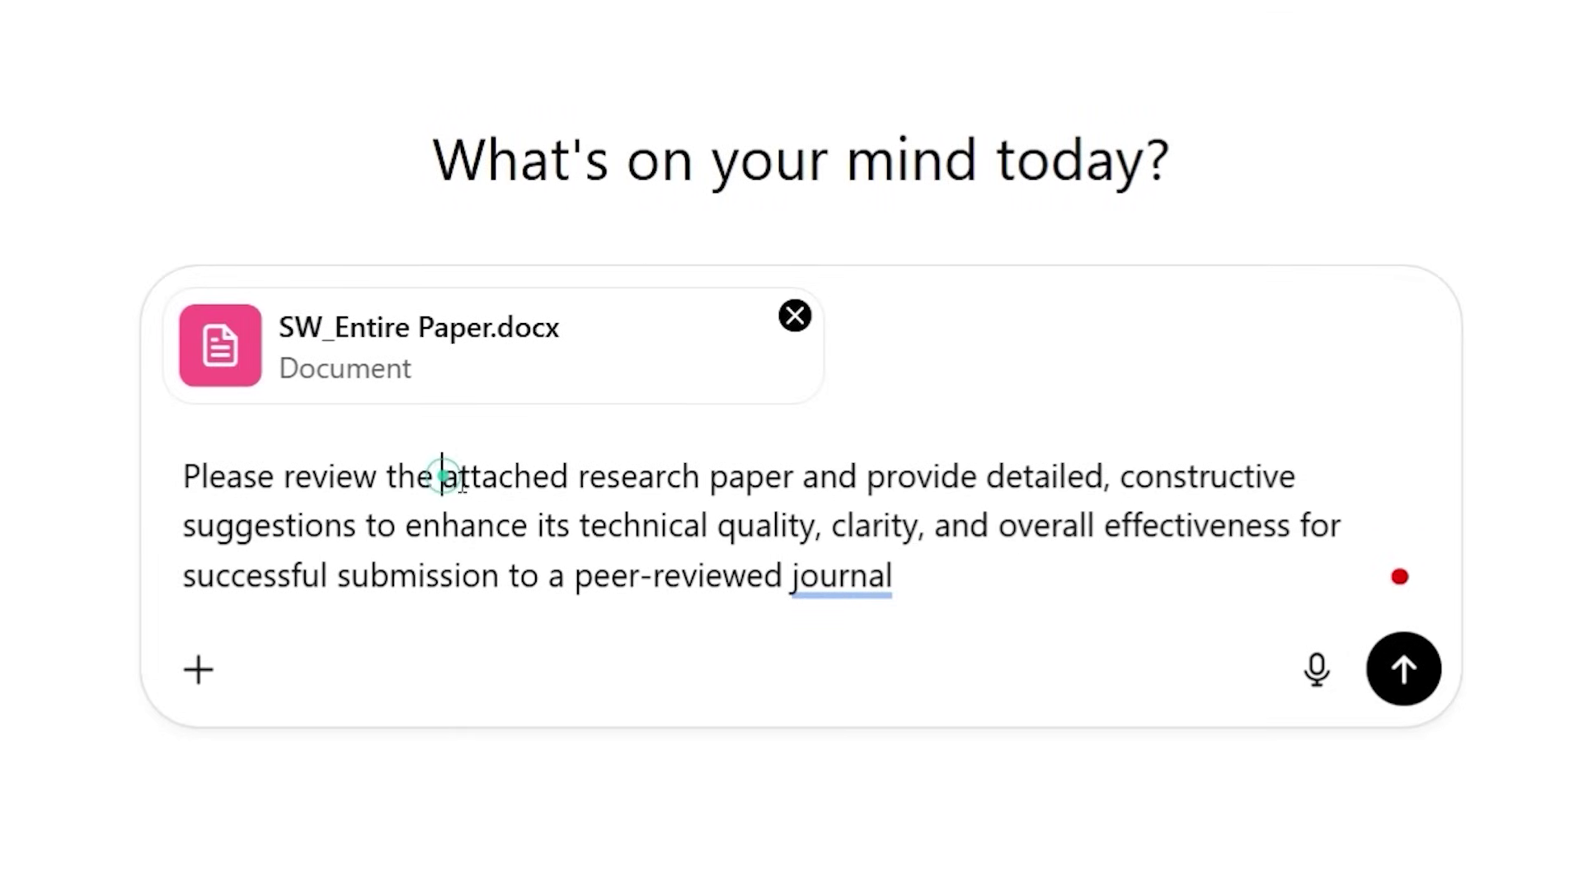
drag(443, 479, 922, 547)
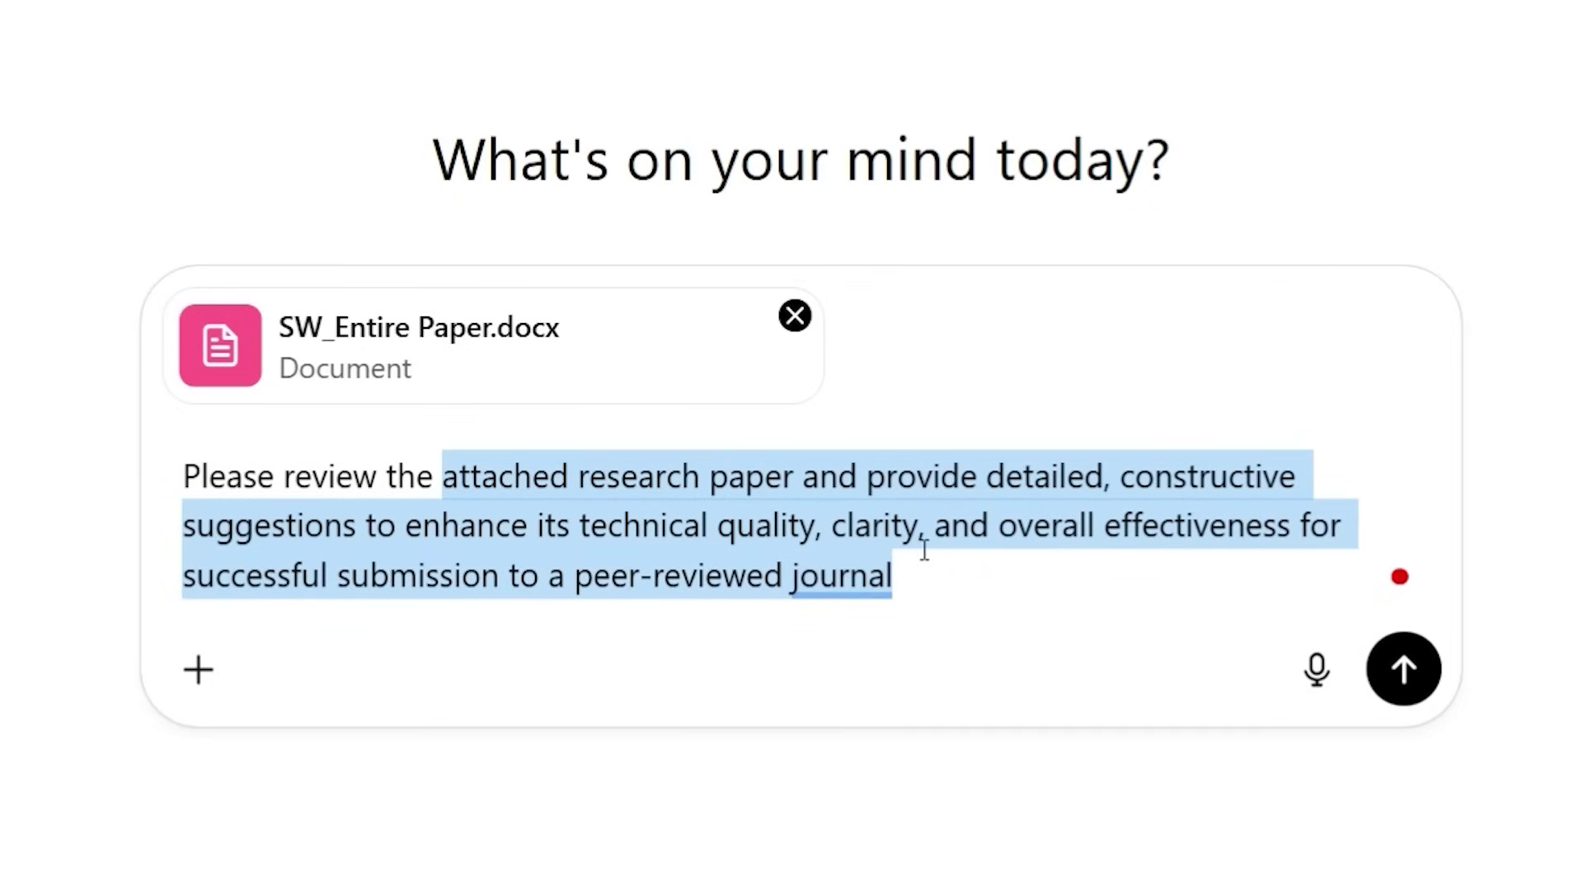
click(981, 575)
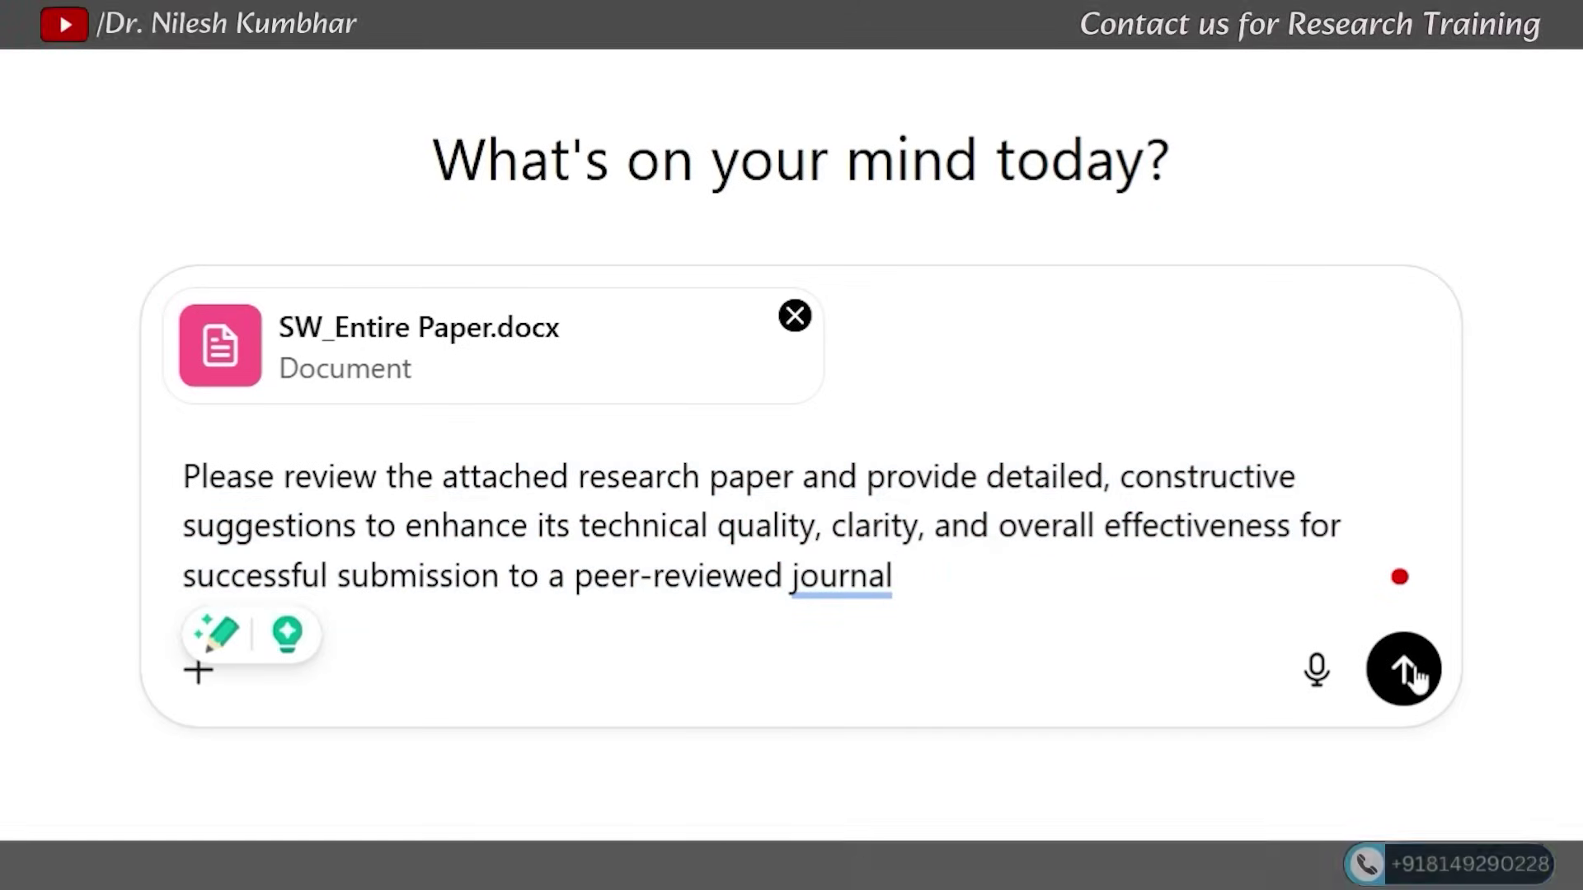
key(Return)
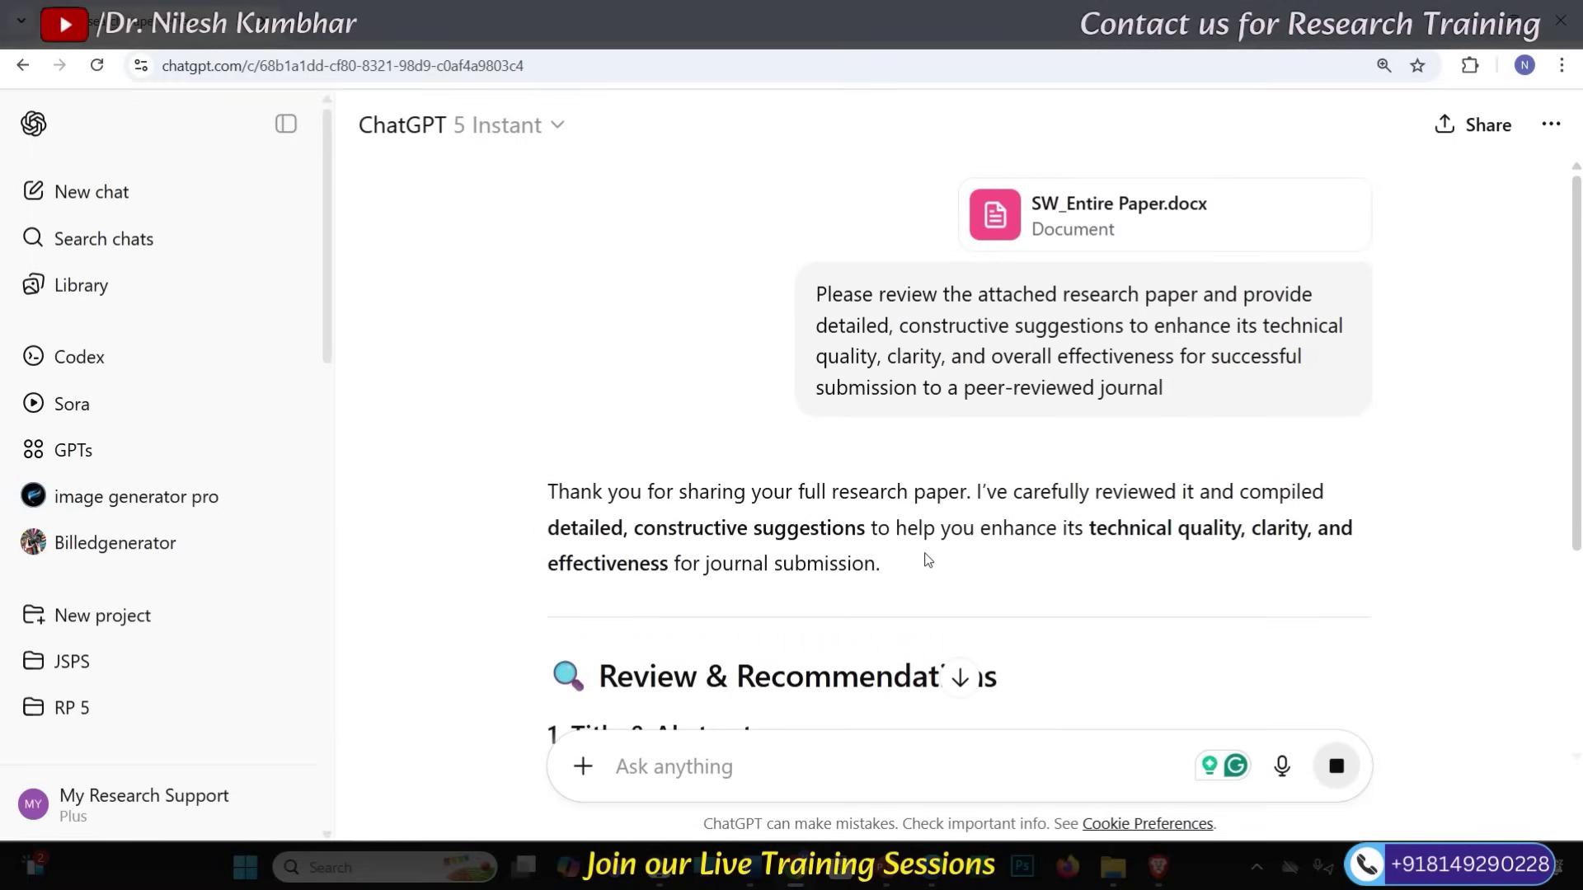
Scroll through ChatGPT's section-by-section suggestions down to the submission checklist.
scroll(888, 543, down, 3)
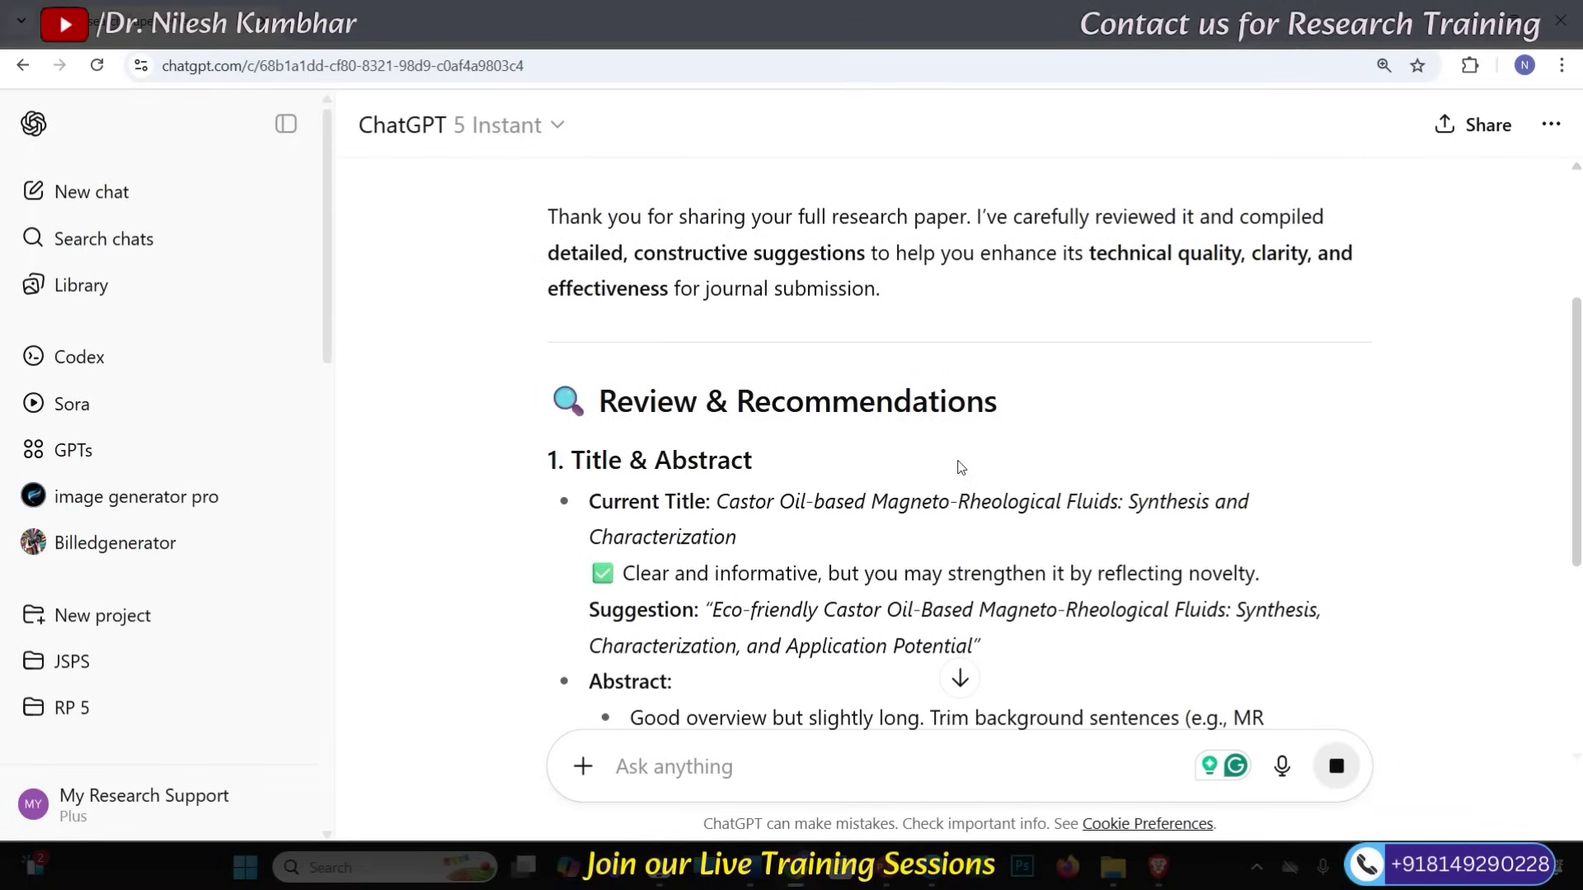
scroll(989, 453, down, 5)
scroll(989, 527, up, 8)
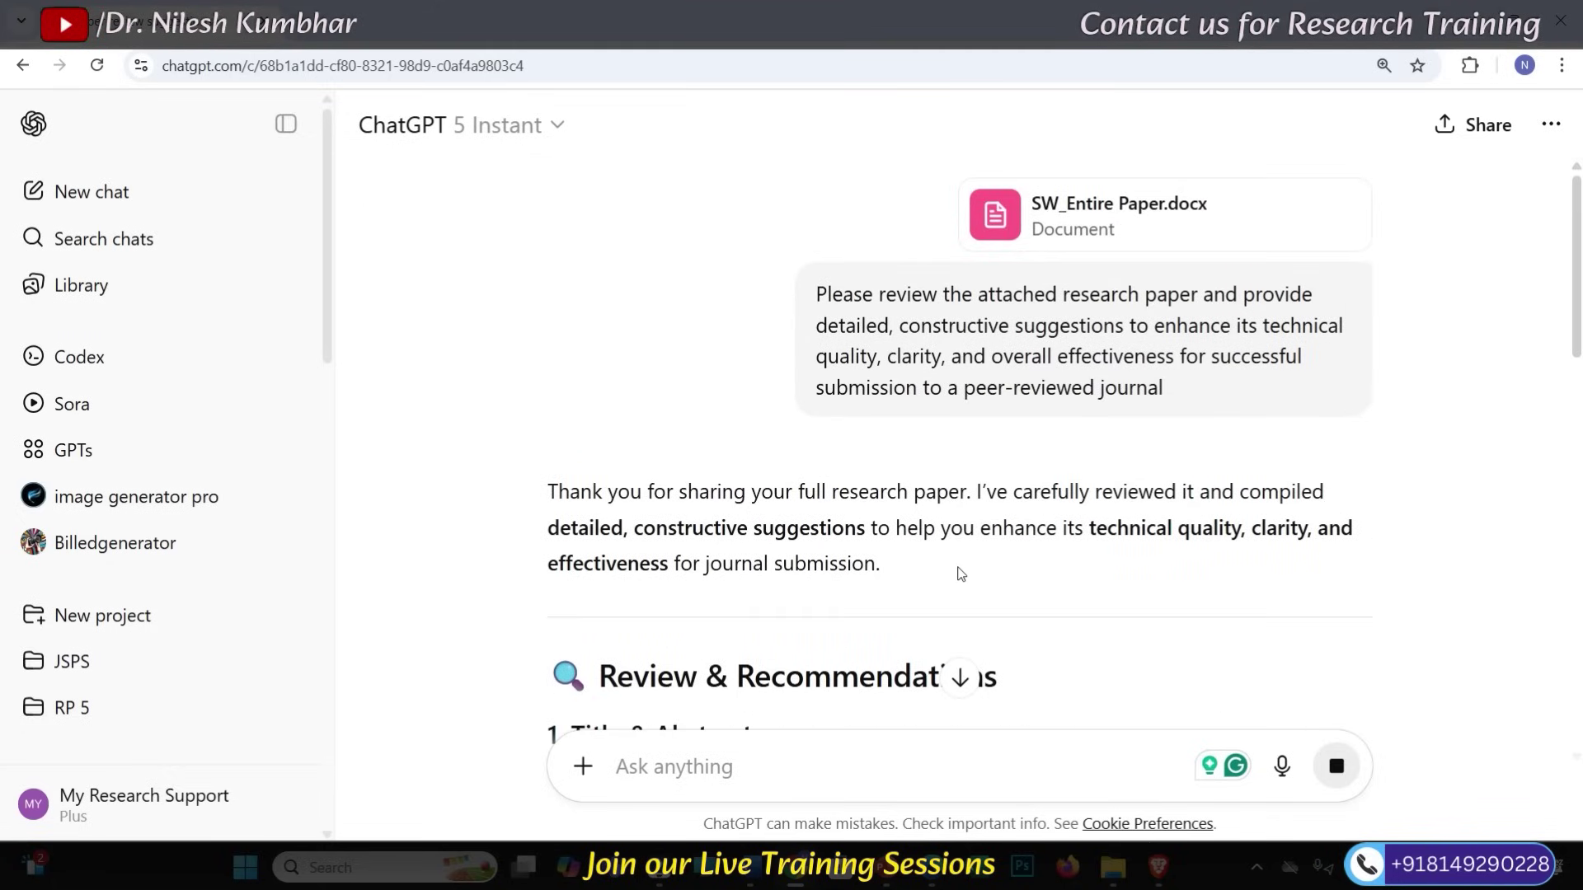
scroll(820, 428, down, 12)
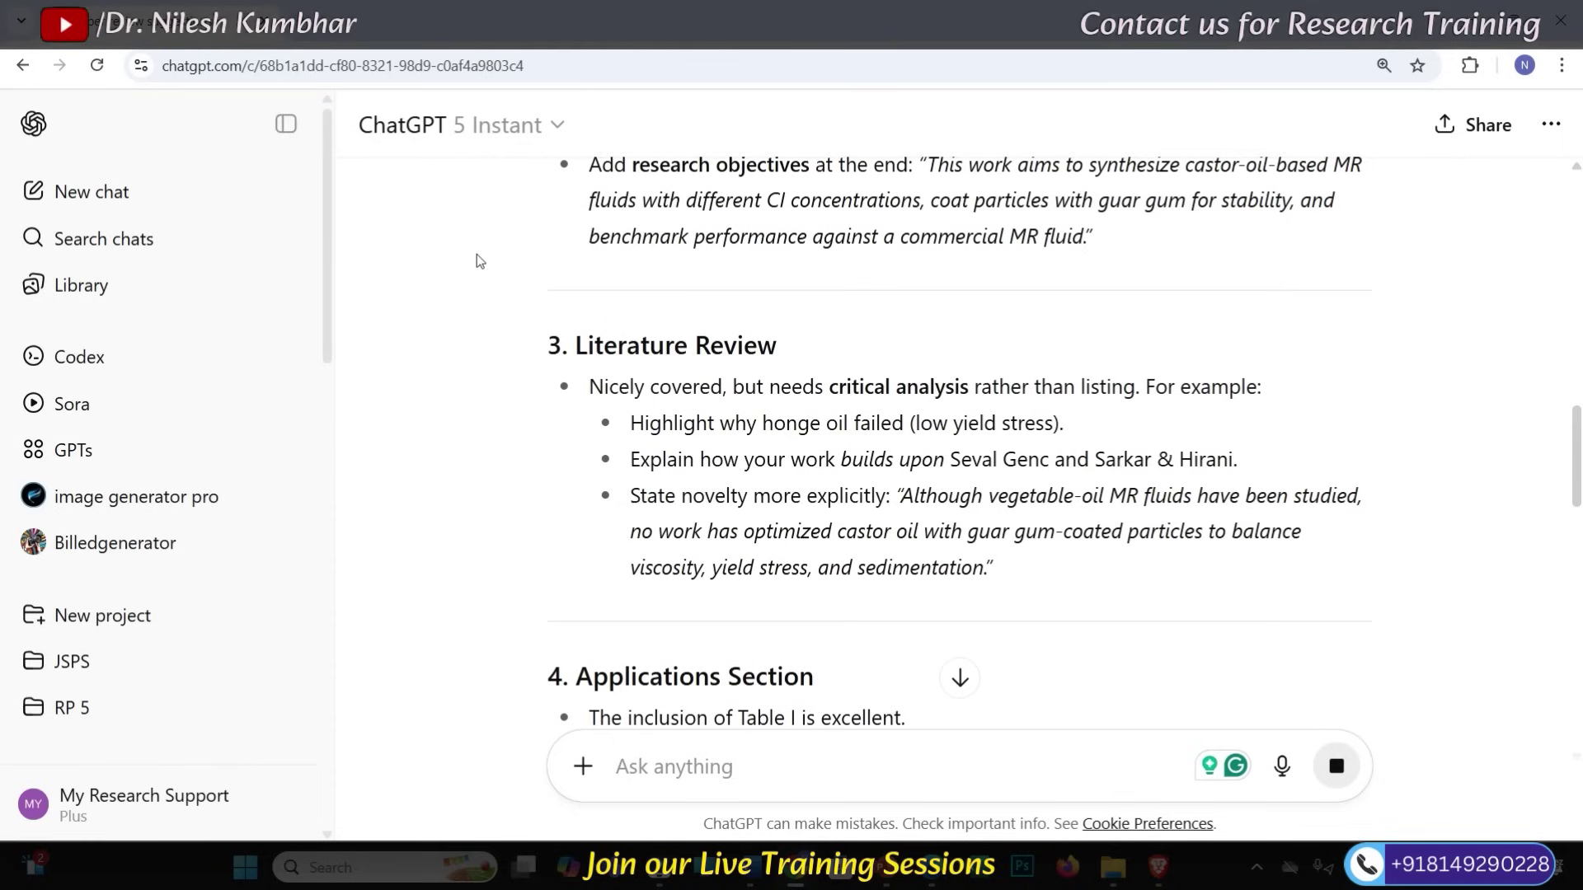
scroll(569, 402, down, 10)
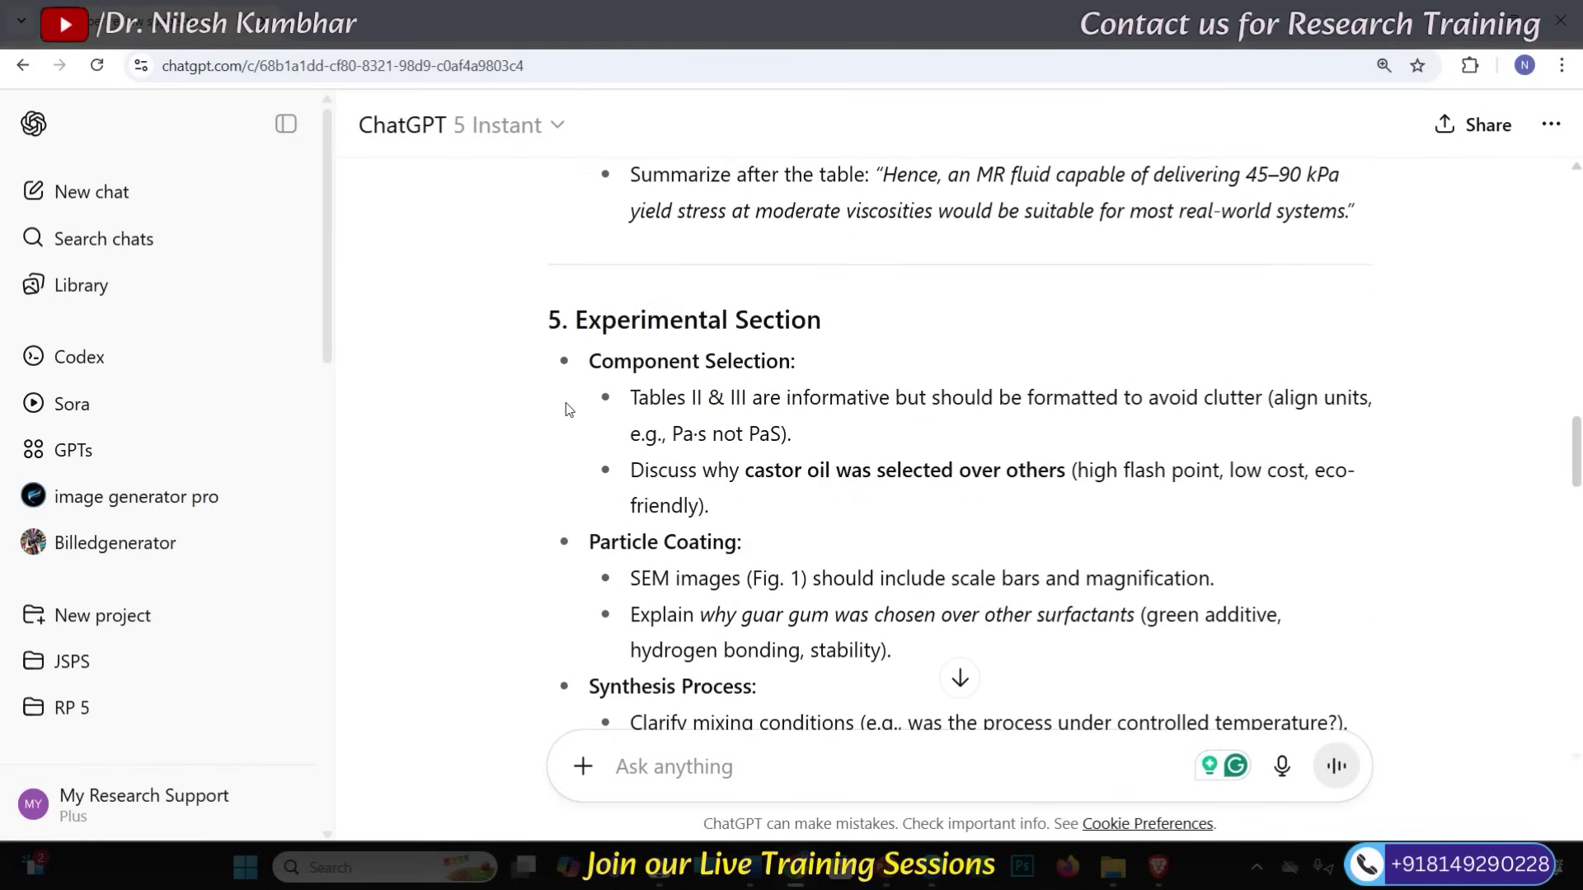
scroll(723, 429, down, 20)
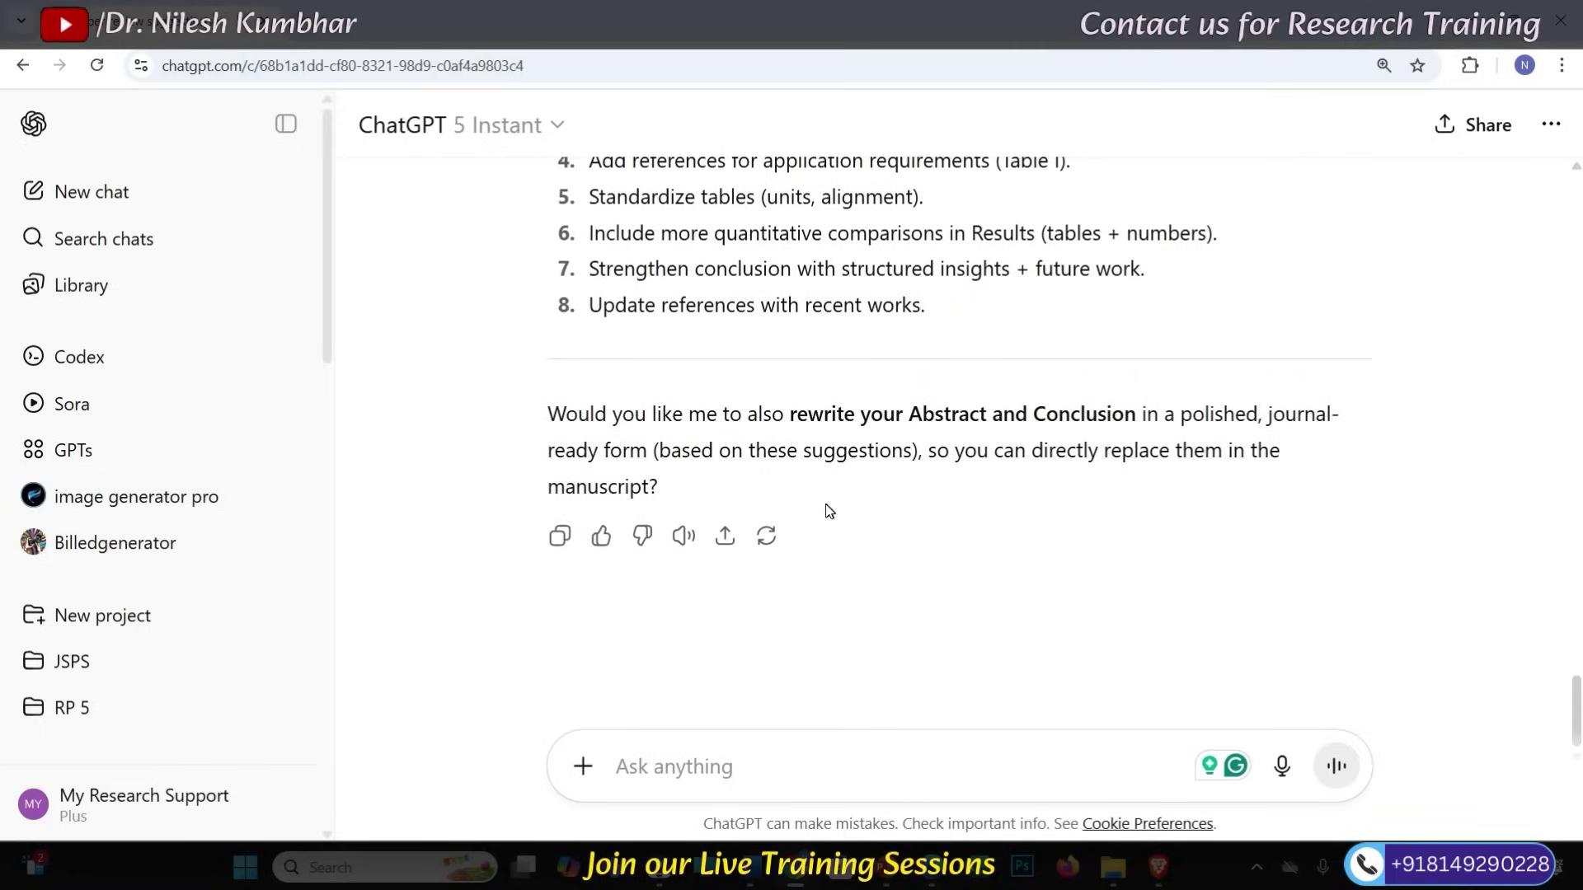
scroll(759, 479, up, 6)
scroll(900, 429, up, 5)
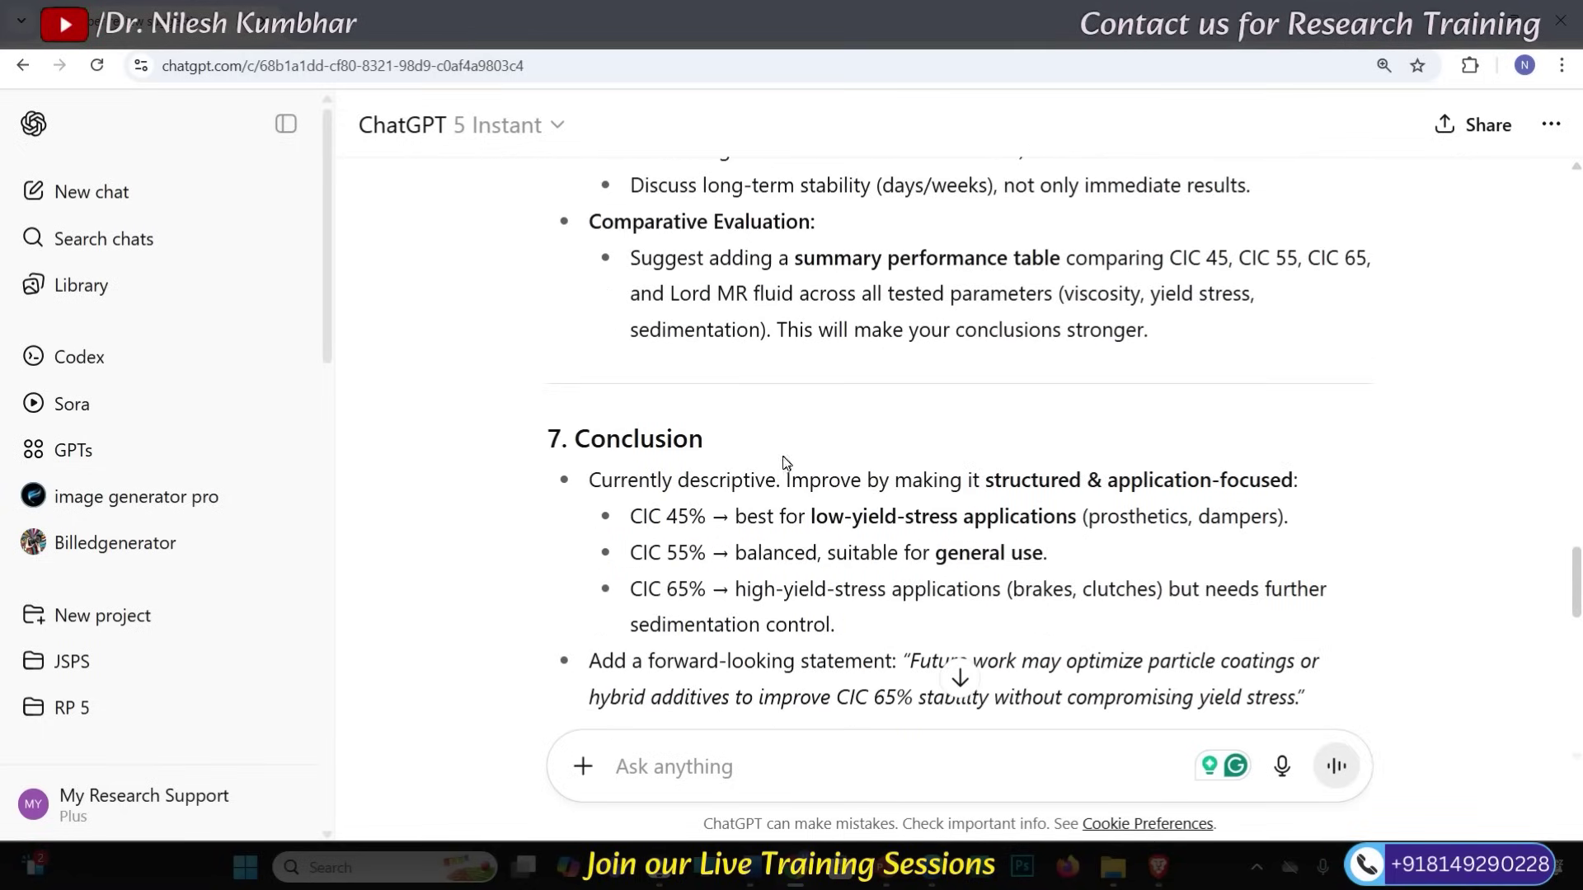
scroll(783, 454, up, 10)
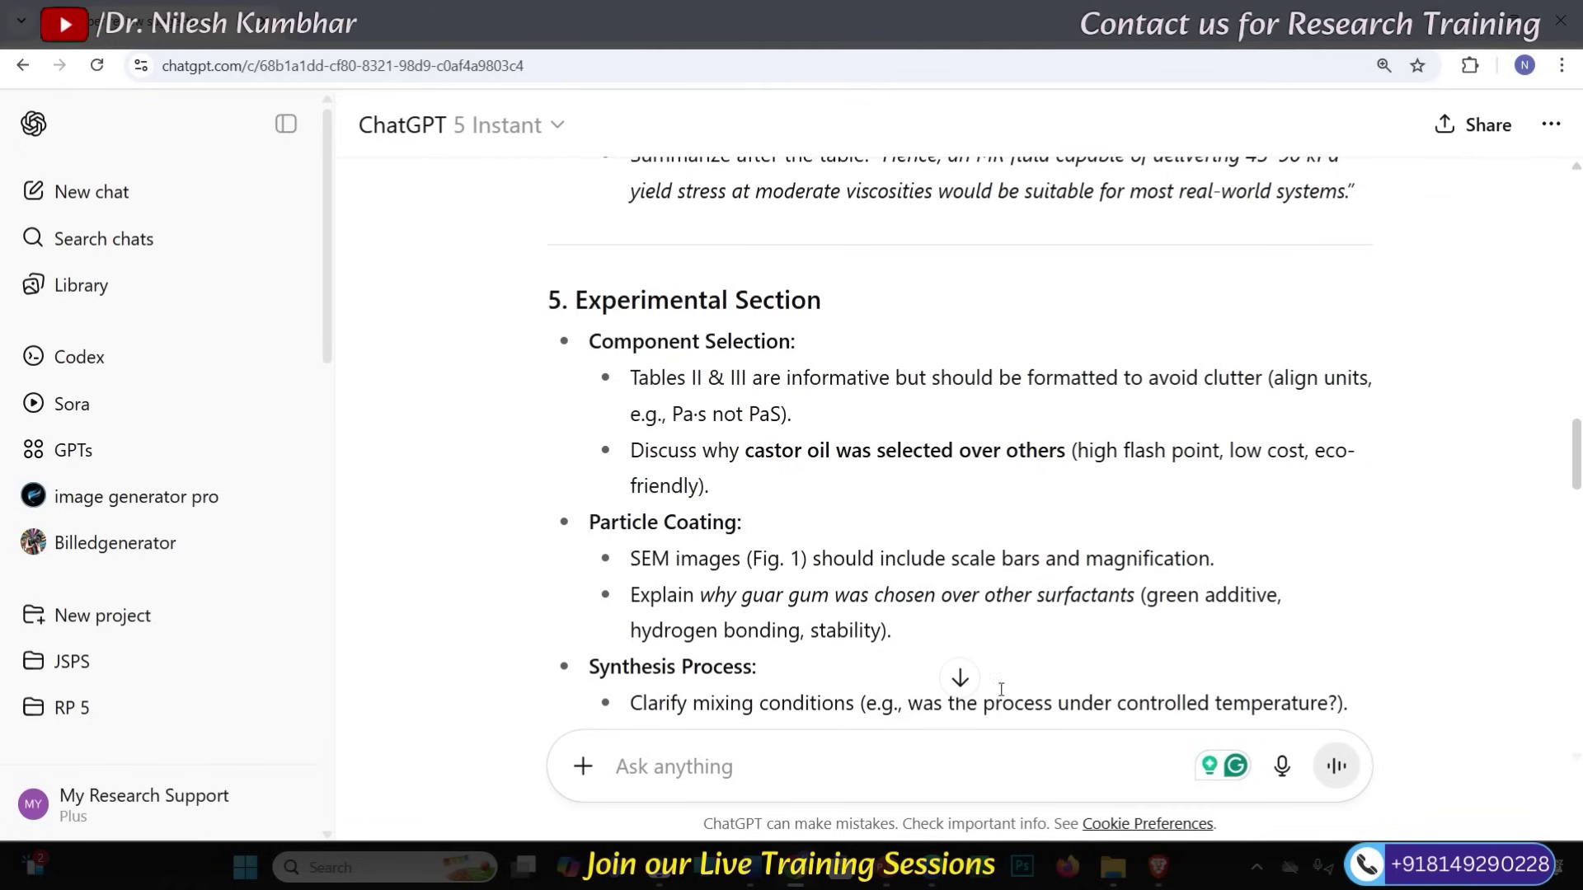
Start a Turnitin quick submission searching all databases and storing in no repository.
mouse_move(1161, 873)
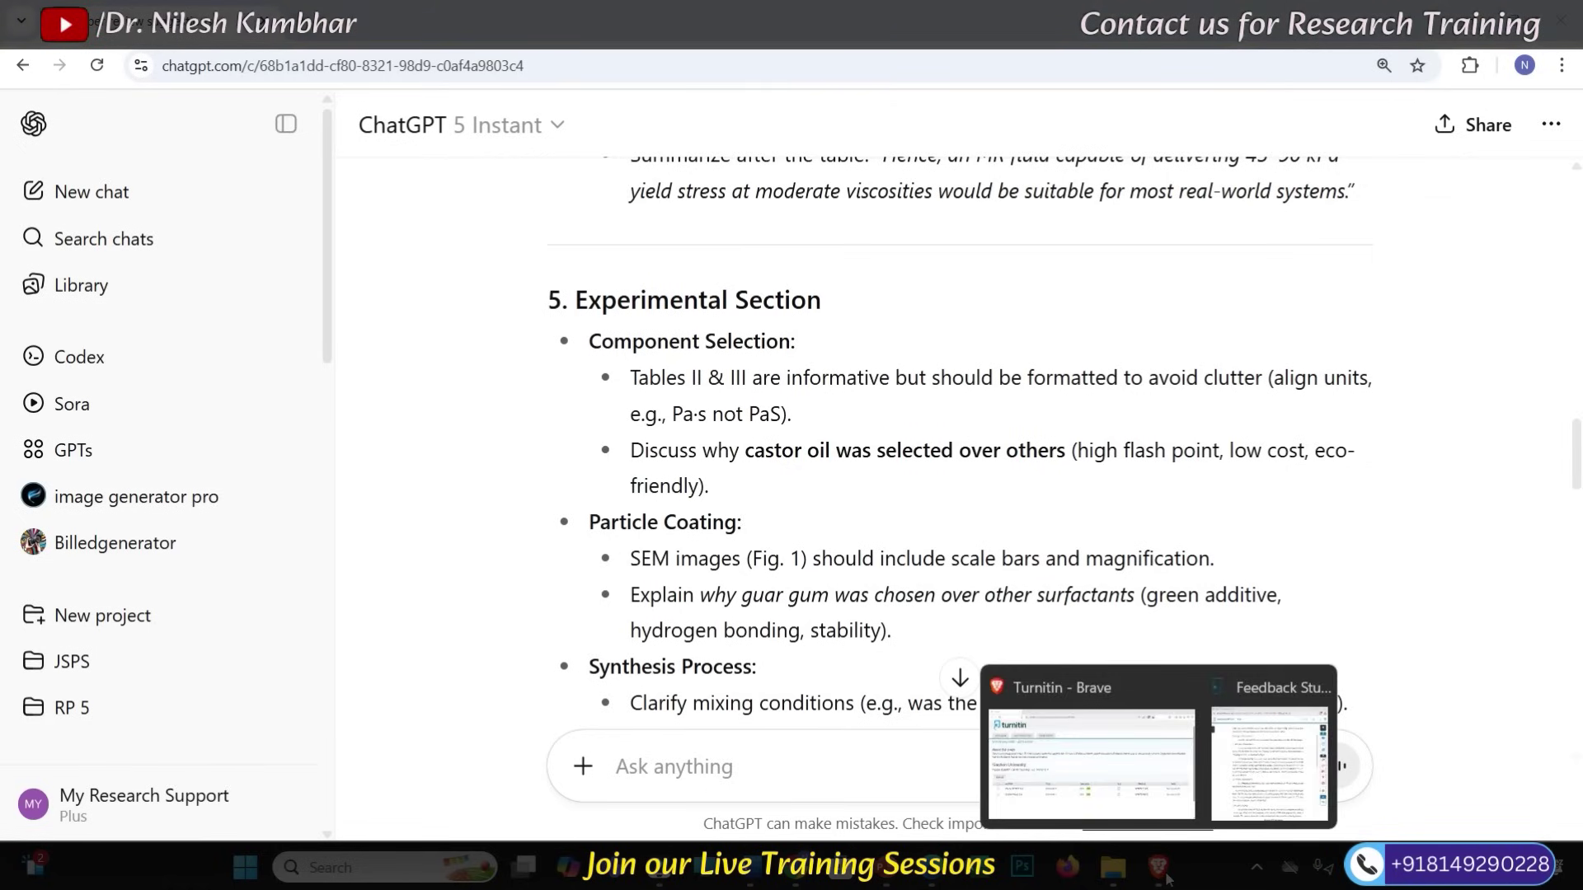
click(1159, 796)
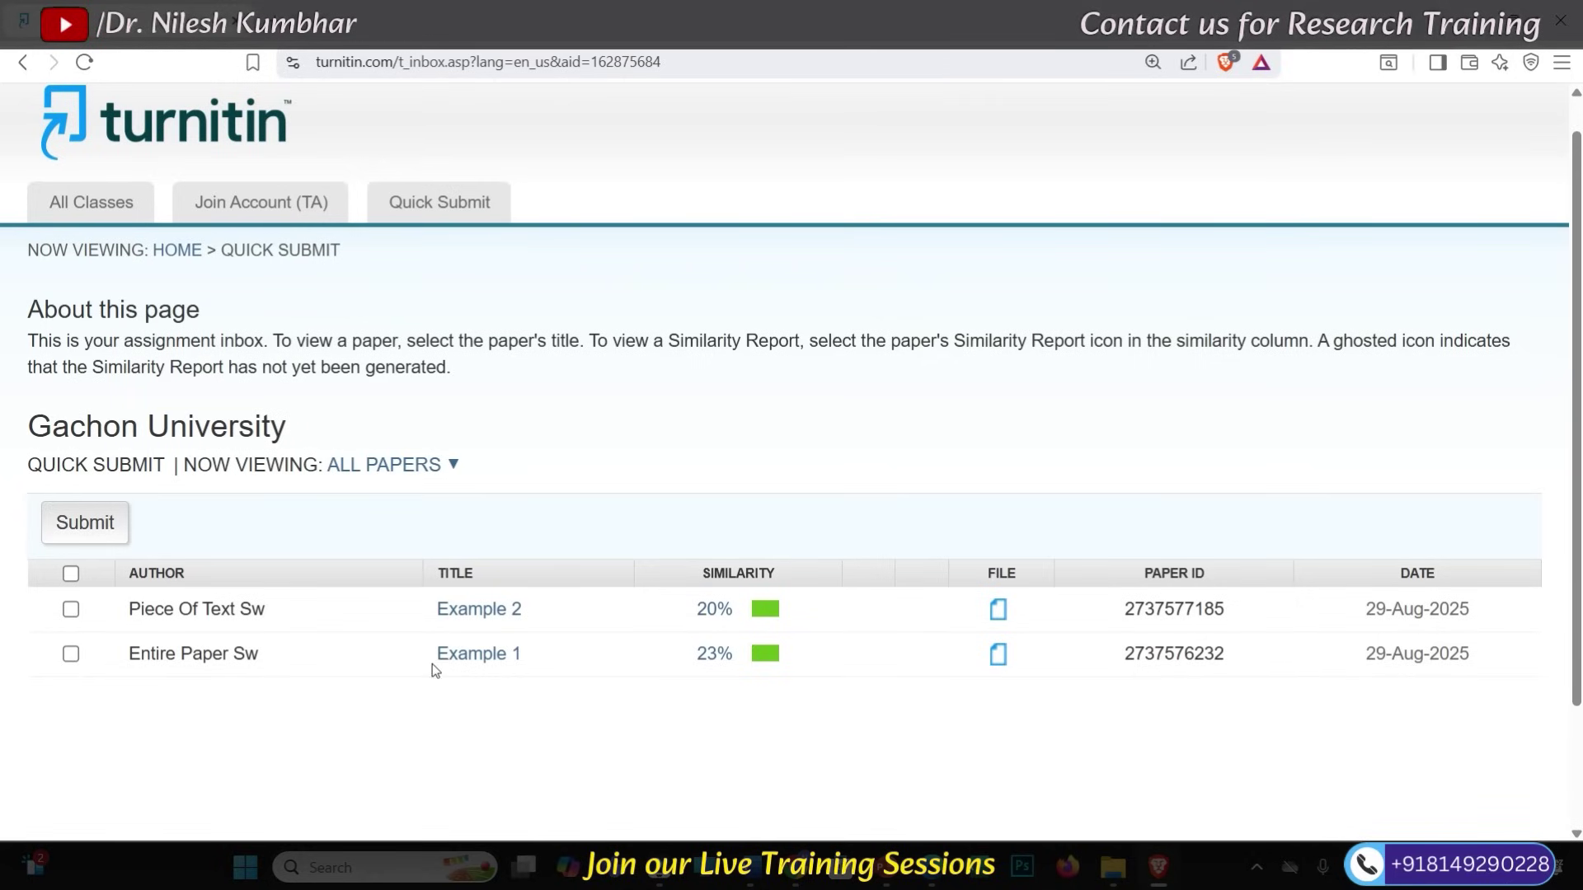
click(89, 523)
scroll(206, 642, down, 3)
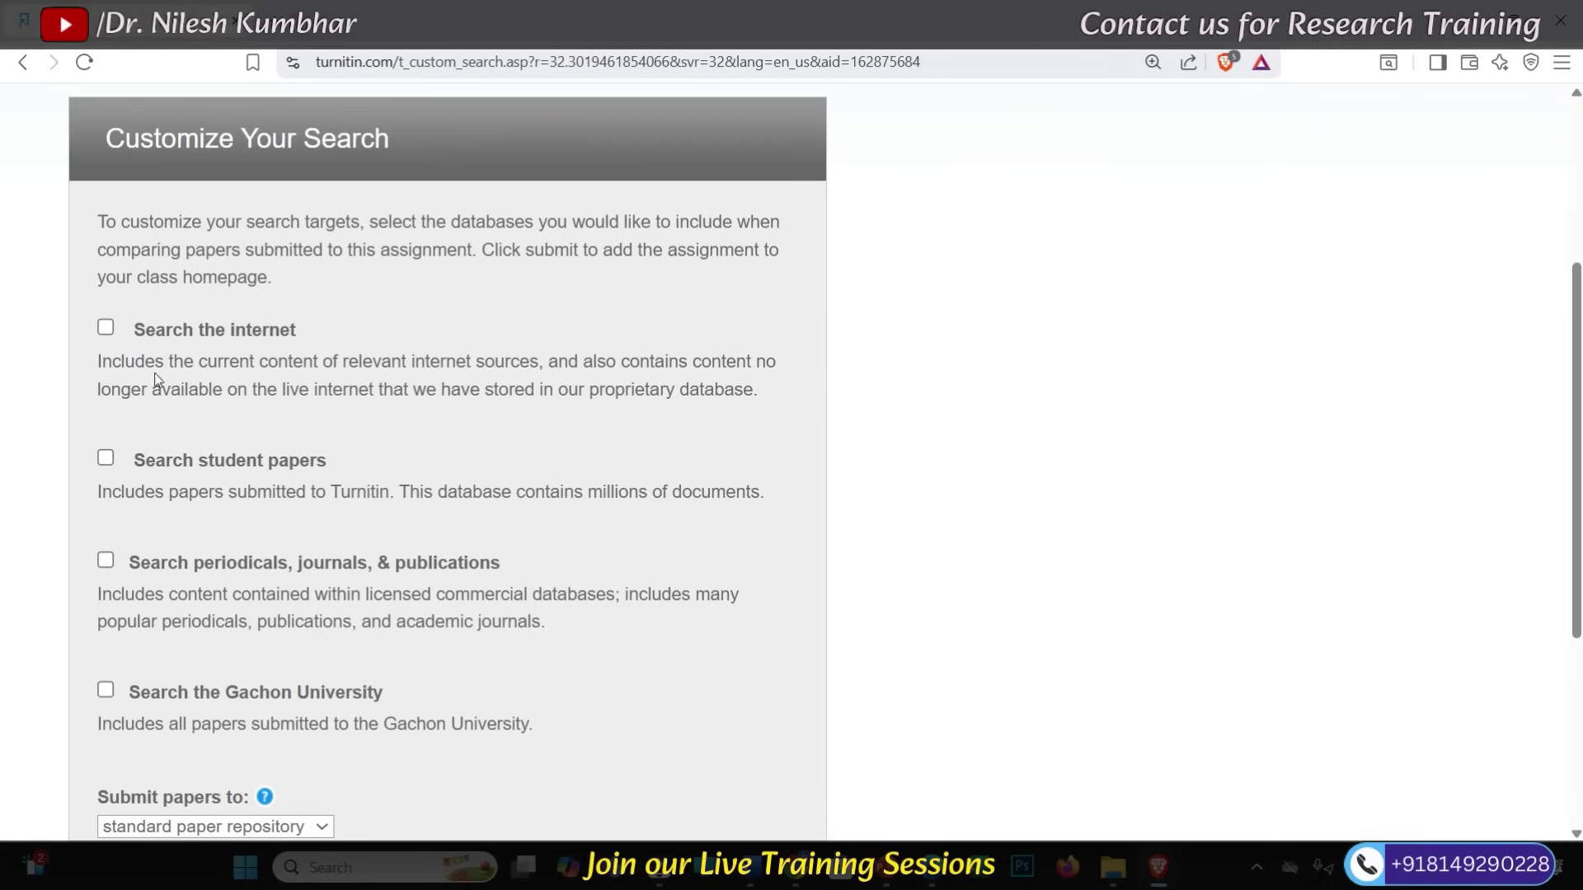
click(106, 328)
click(321, 454)
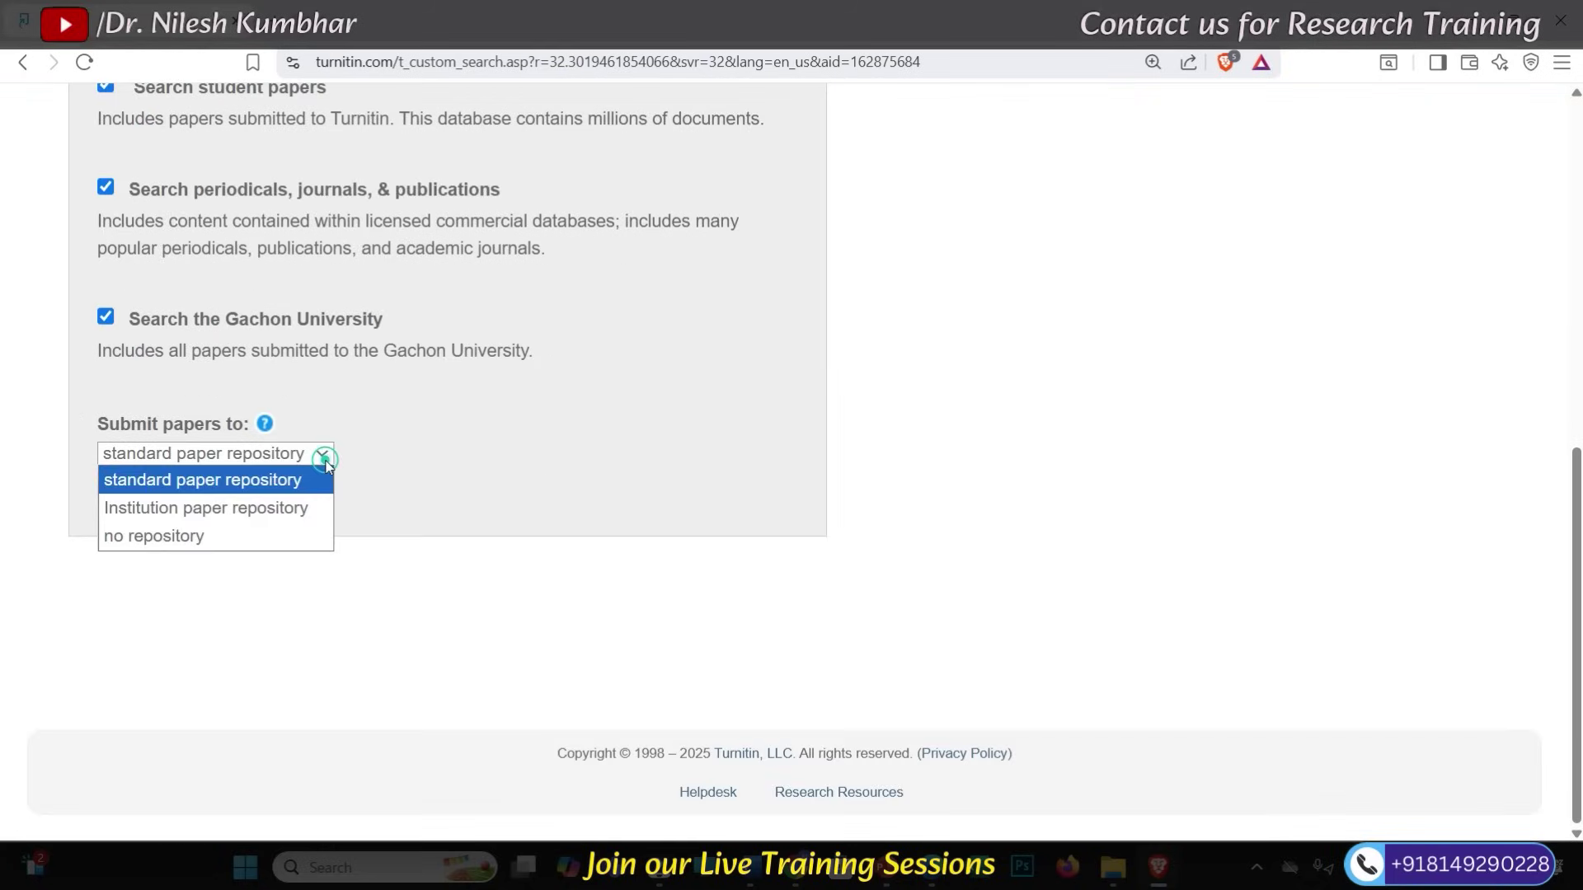
click(198, 535)
click(125, 496)
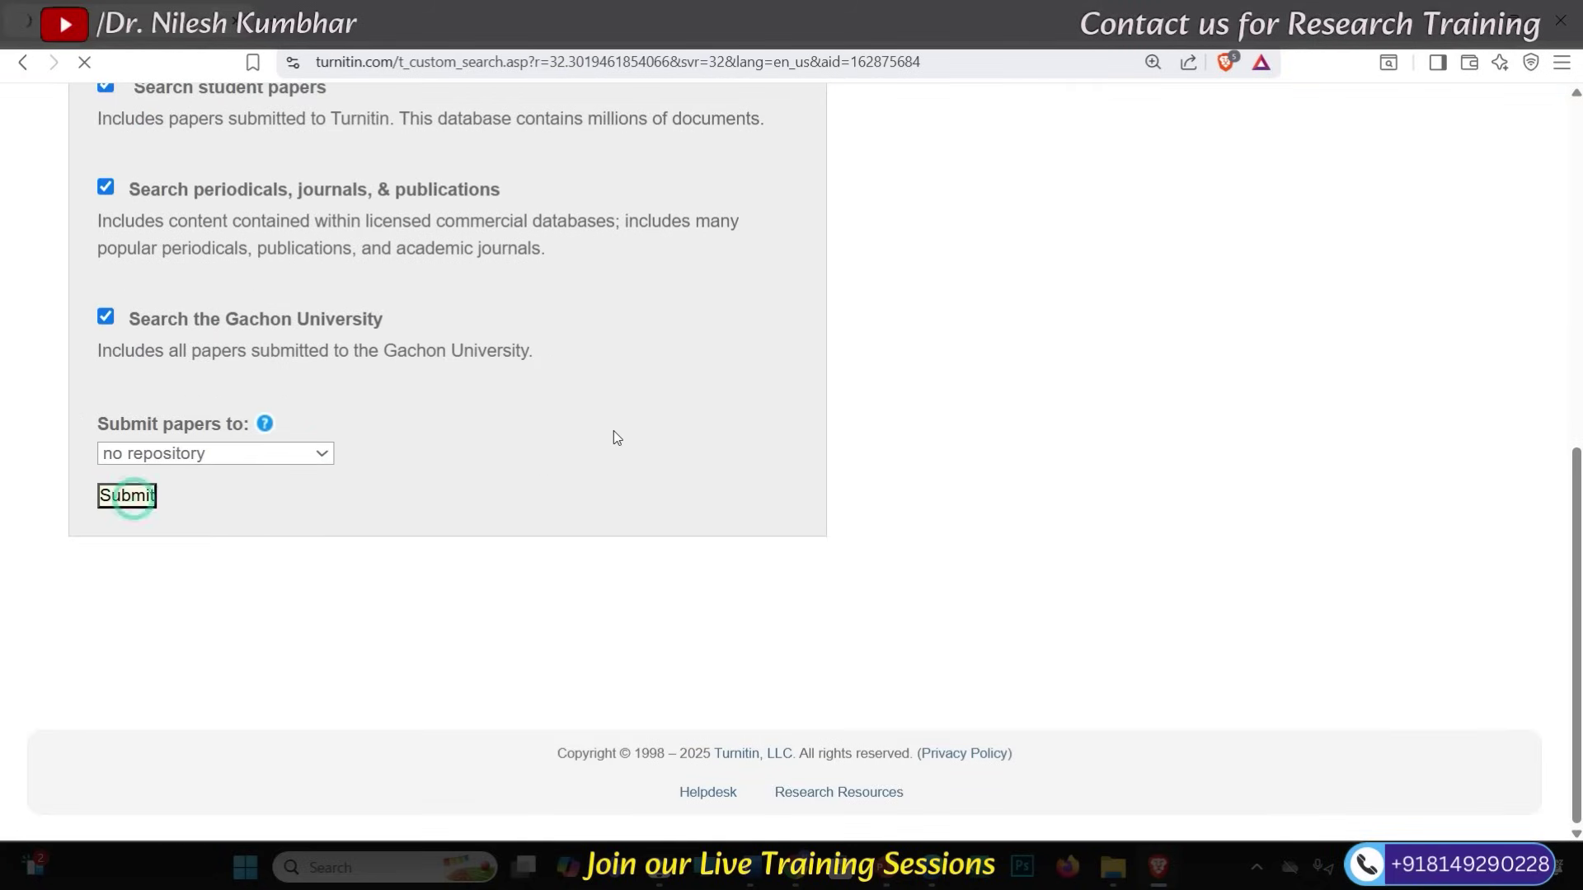
Enter the author's first and last name and the title 'Example 1'.
click(314, 247)
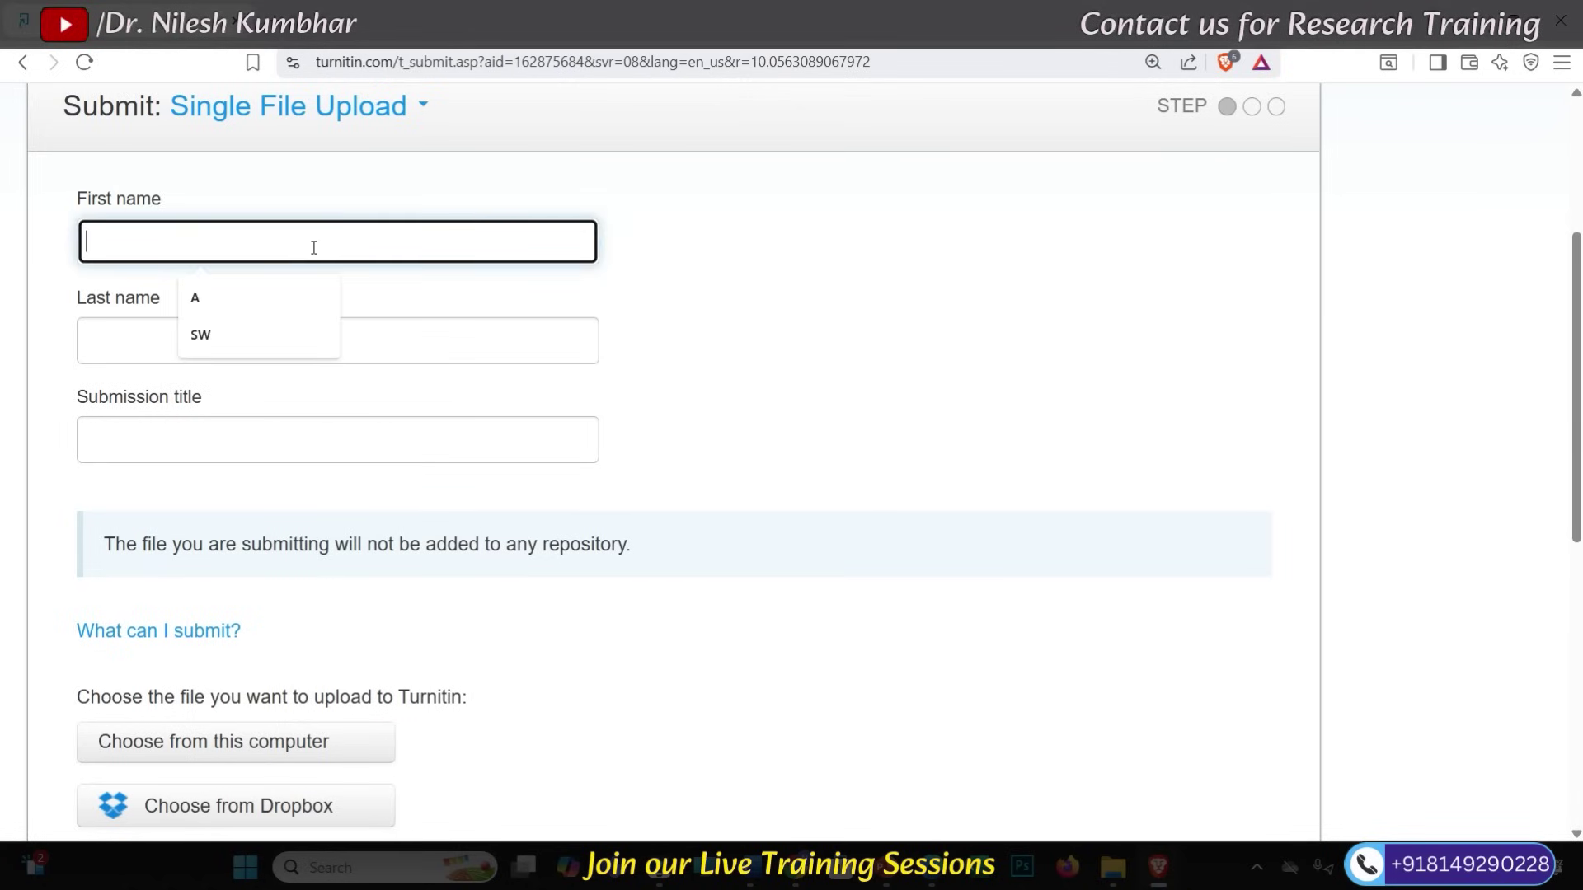
text(CP)
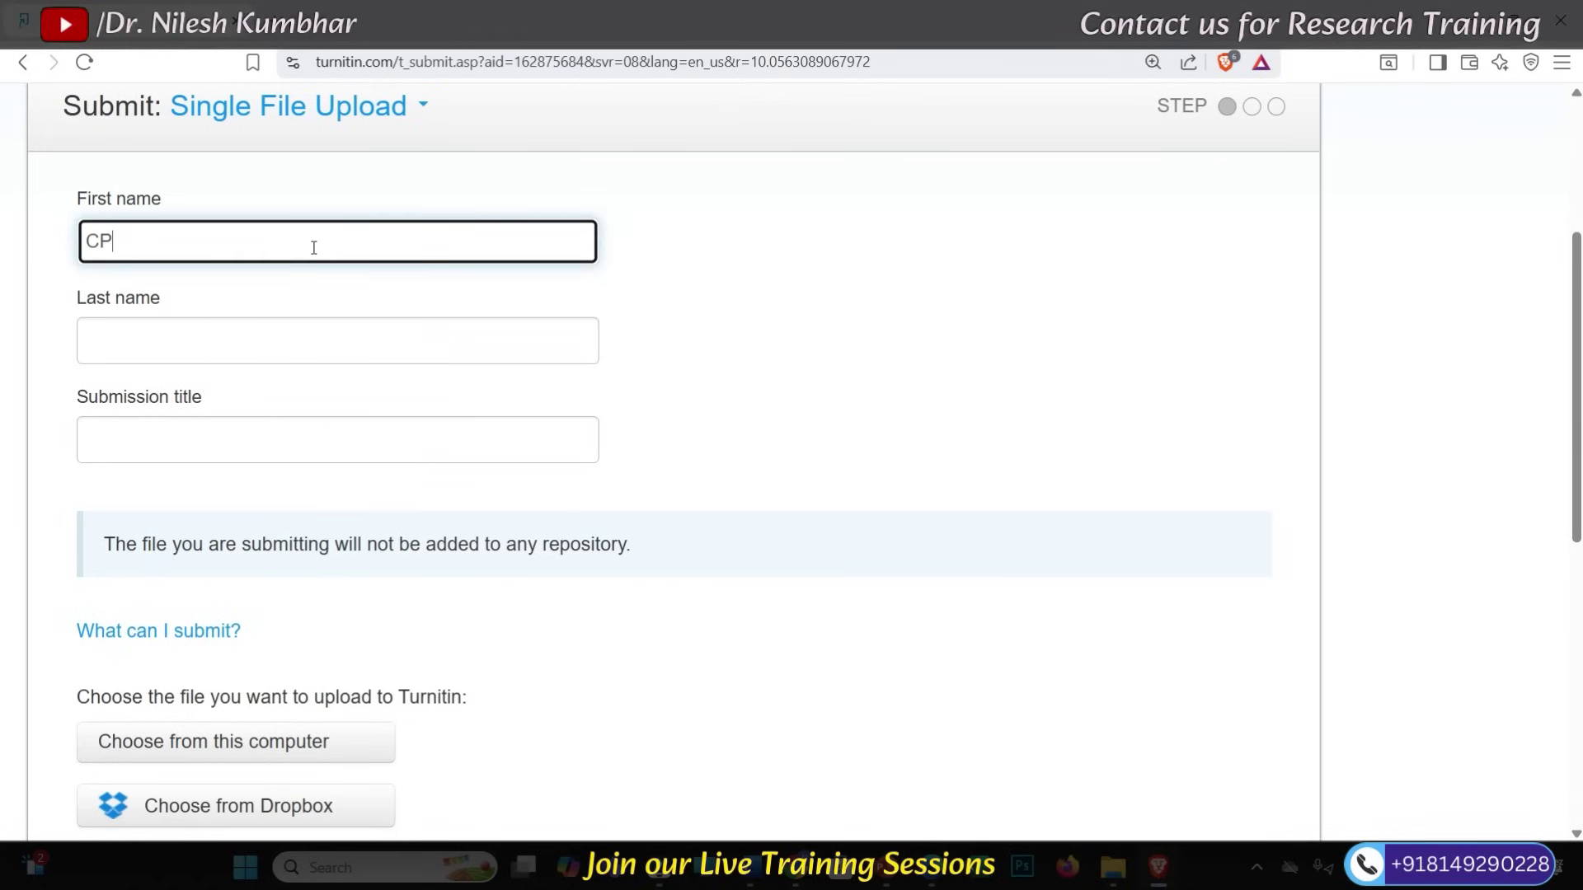
click(164, 338)
text(File)
click(134, 441)
text(Ex)
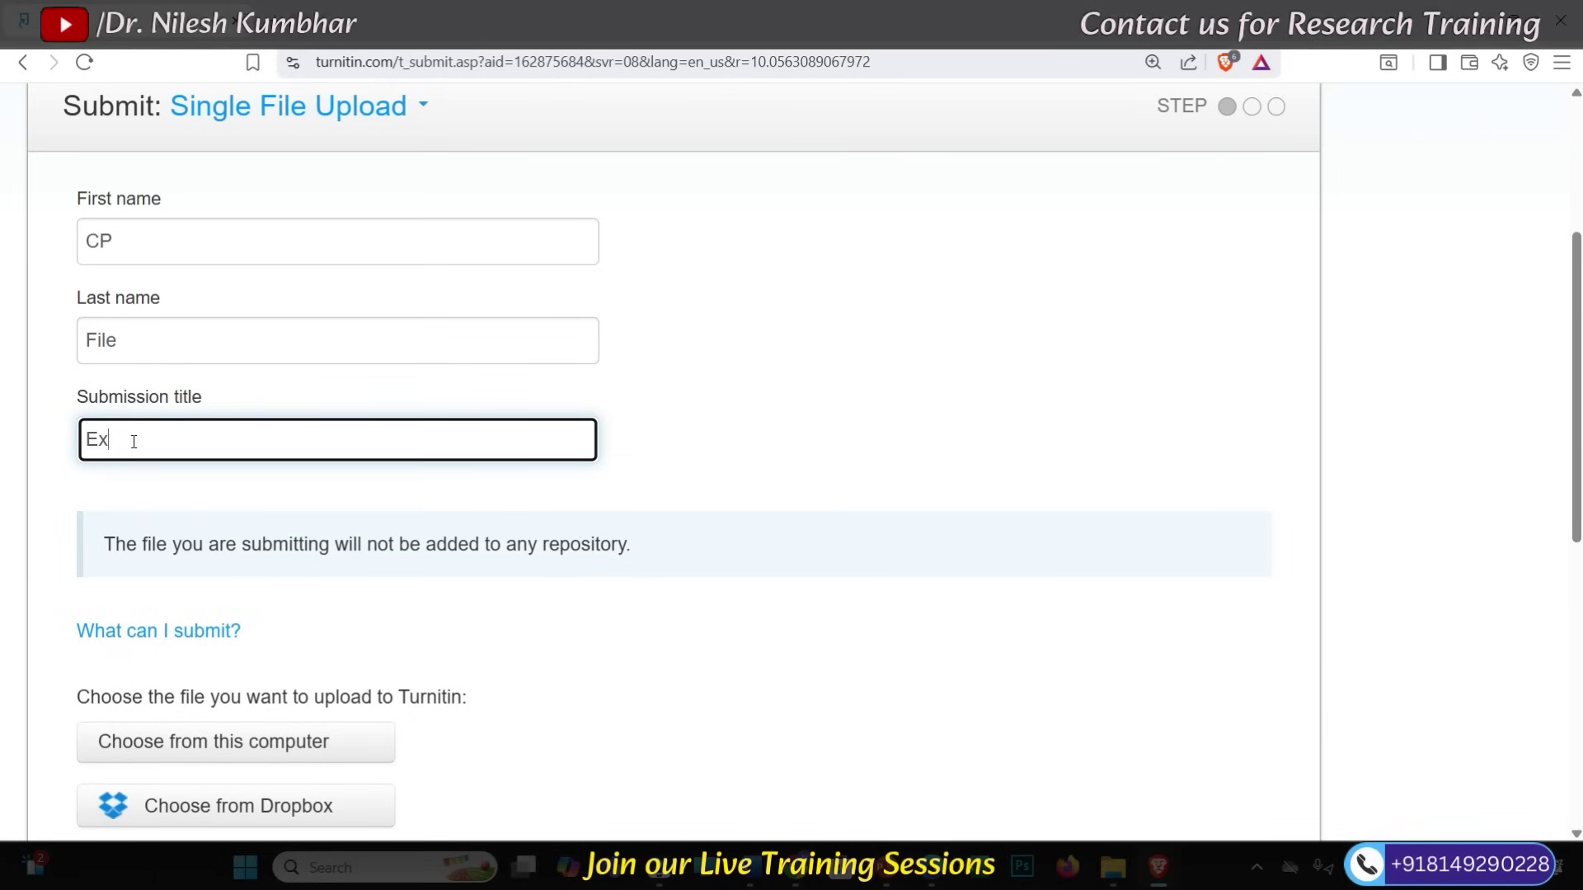
text(ample 1)
Upload SW_Entire Paper, confirm the submission and return to the inbox.
click(262, 750)
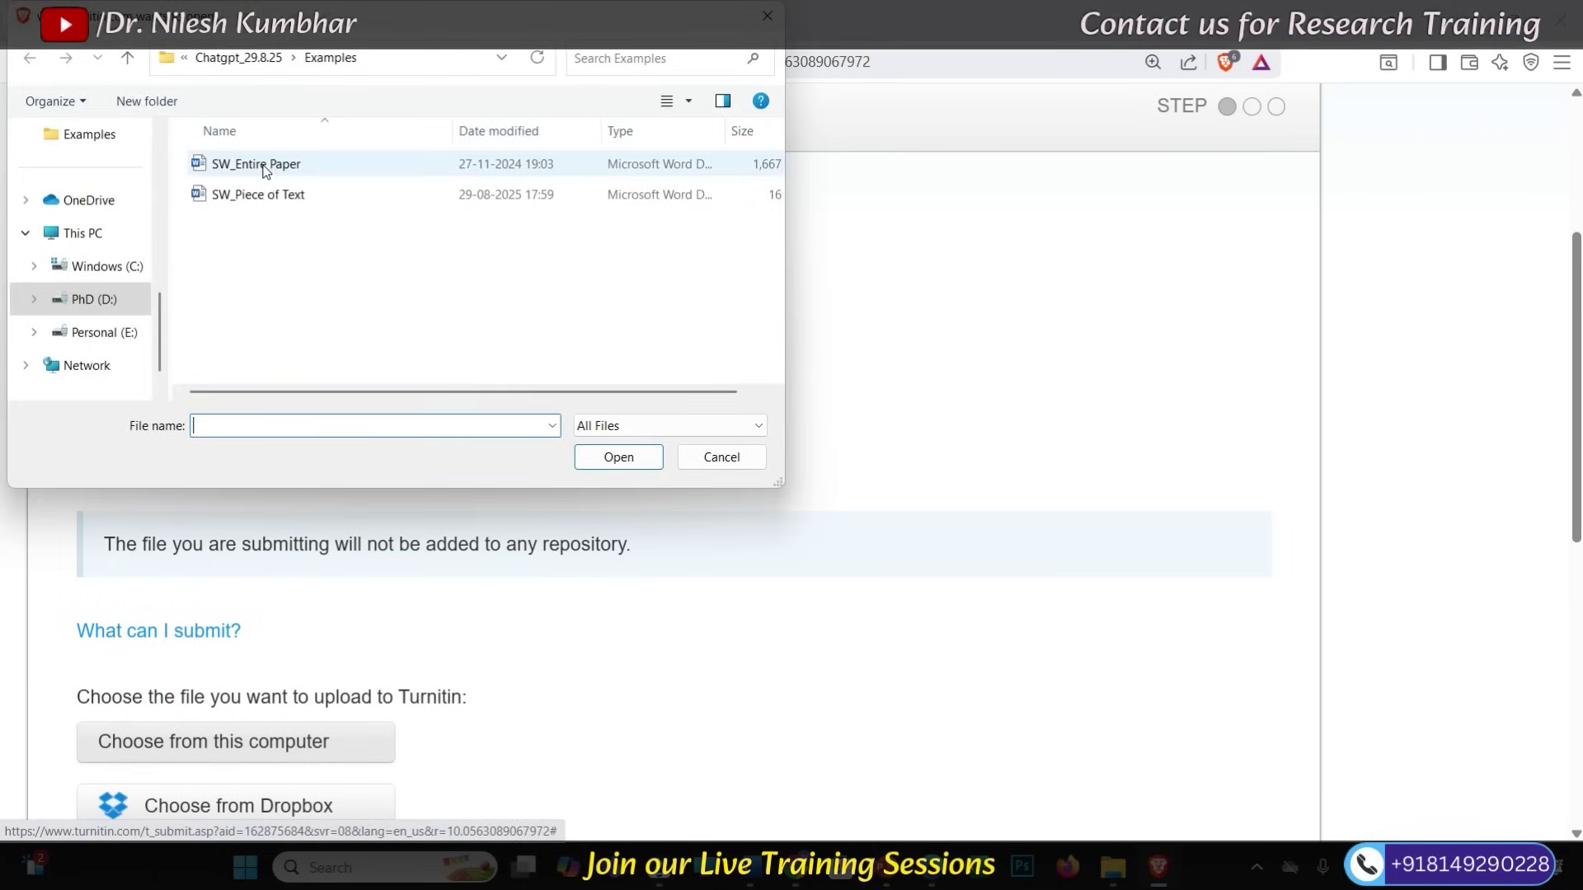
click(264, 170)
click(618, 456)
scroll(269, 616, down, 5)
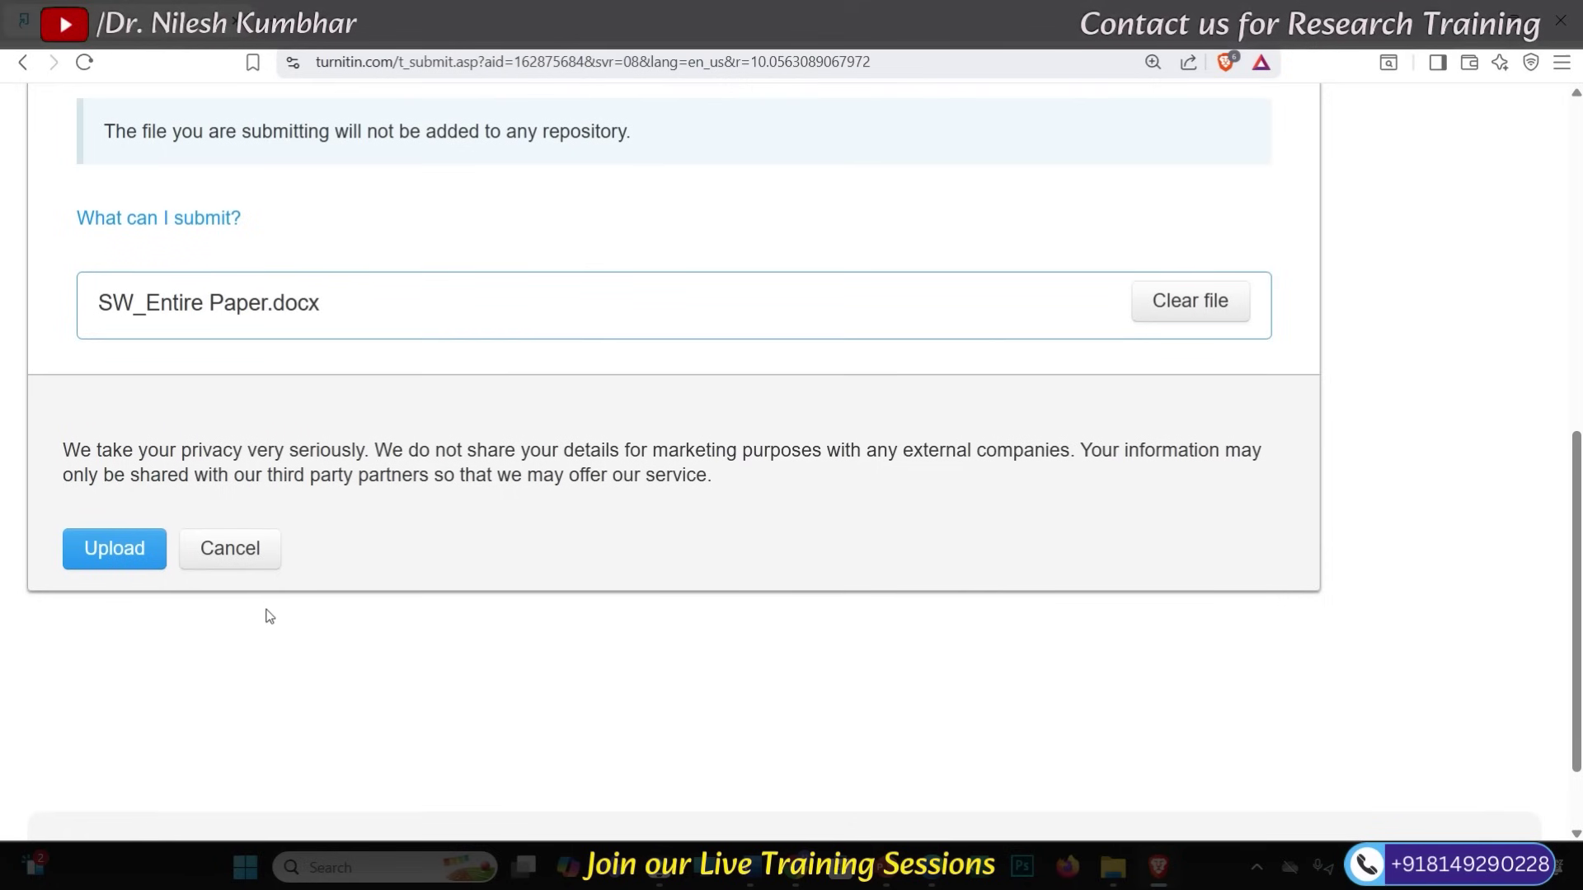
scroll(270, 616, down, 1)
click(117, 436)
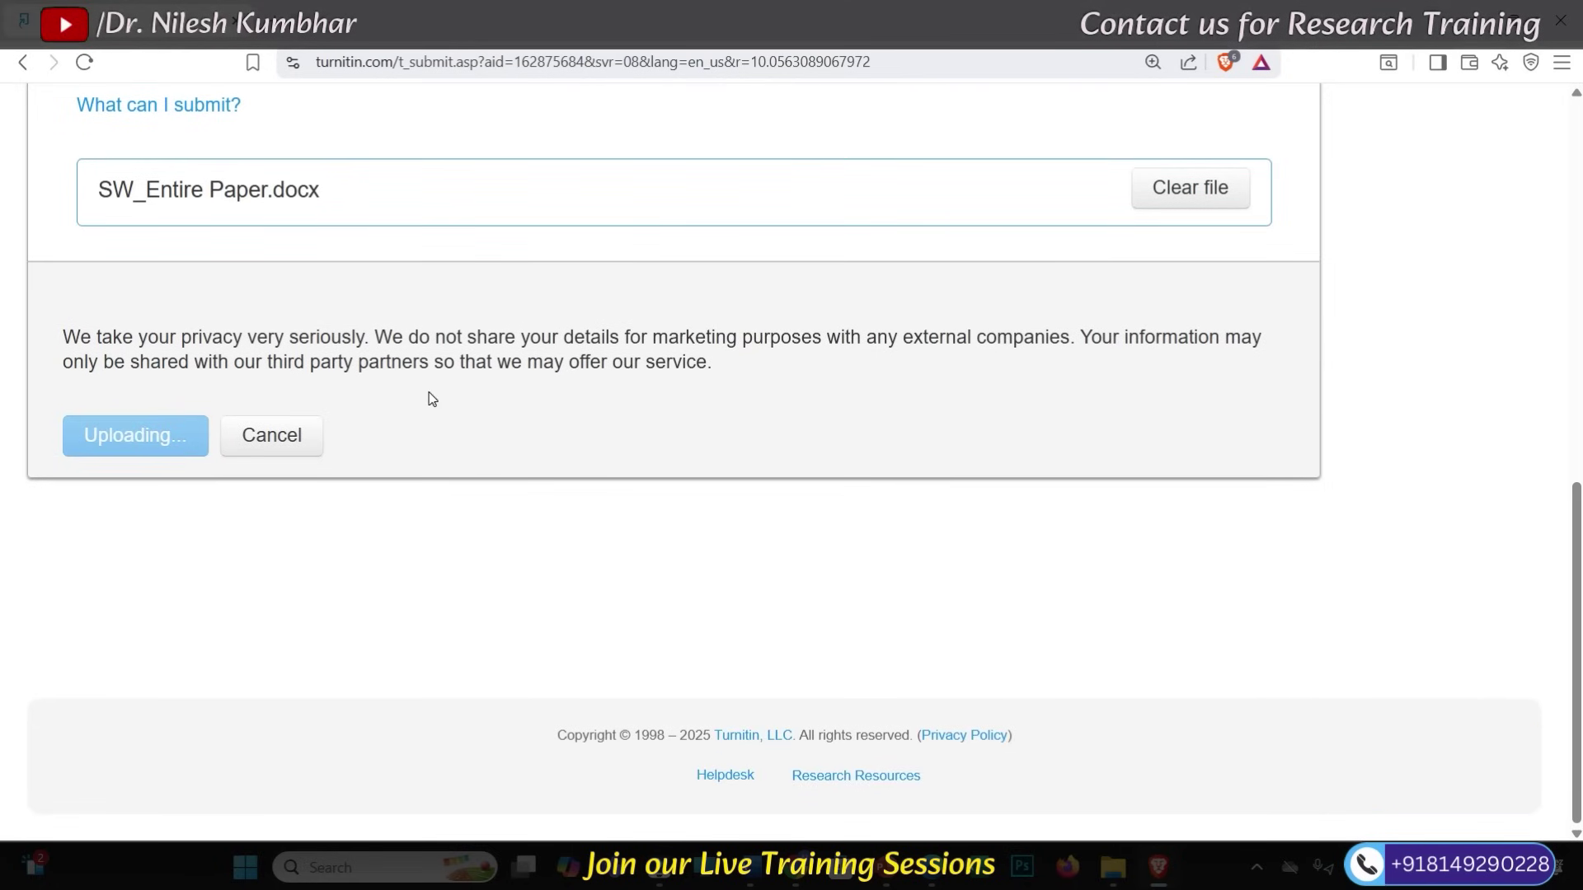
scroll(554, 466, down, 3)
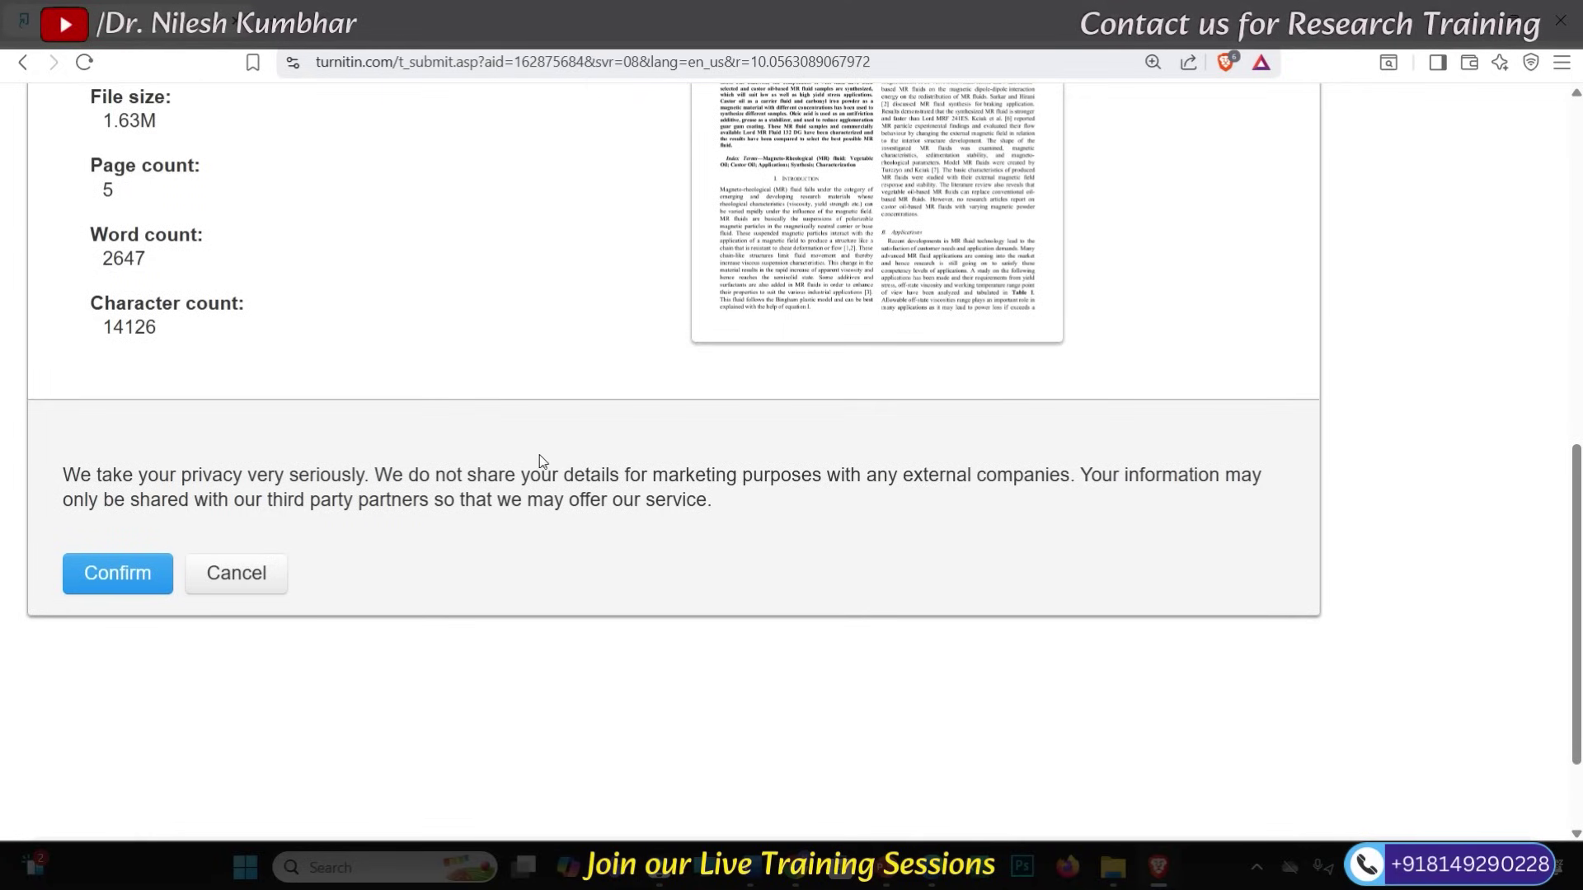
click(123, 576)
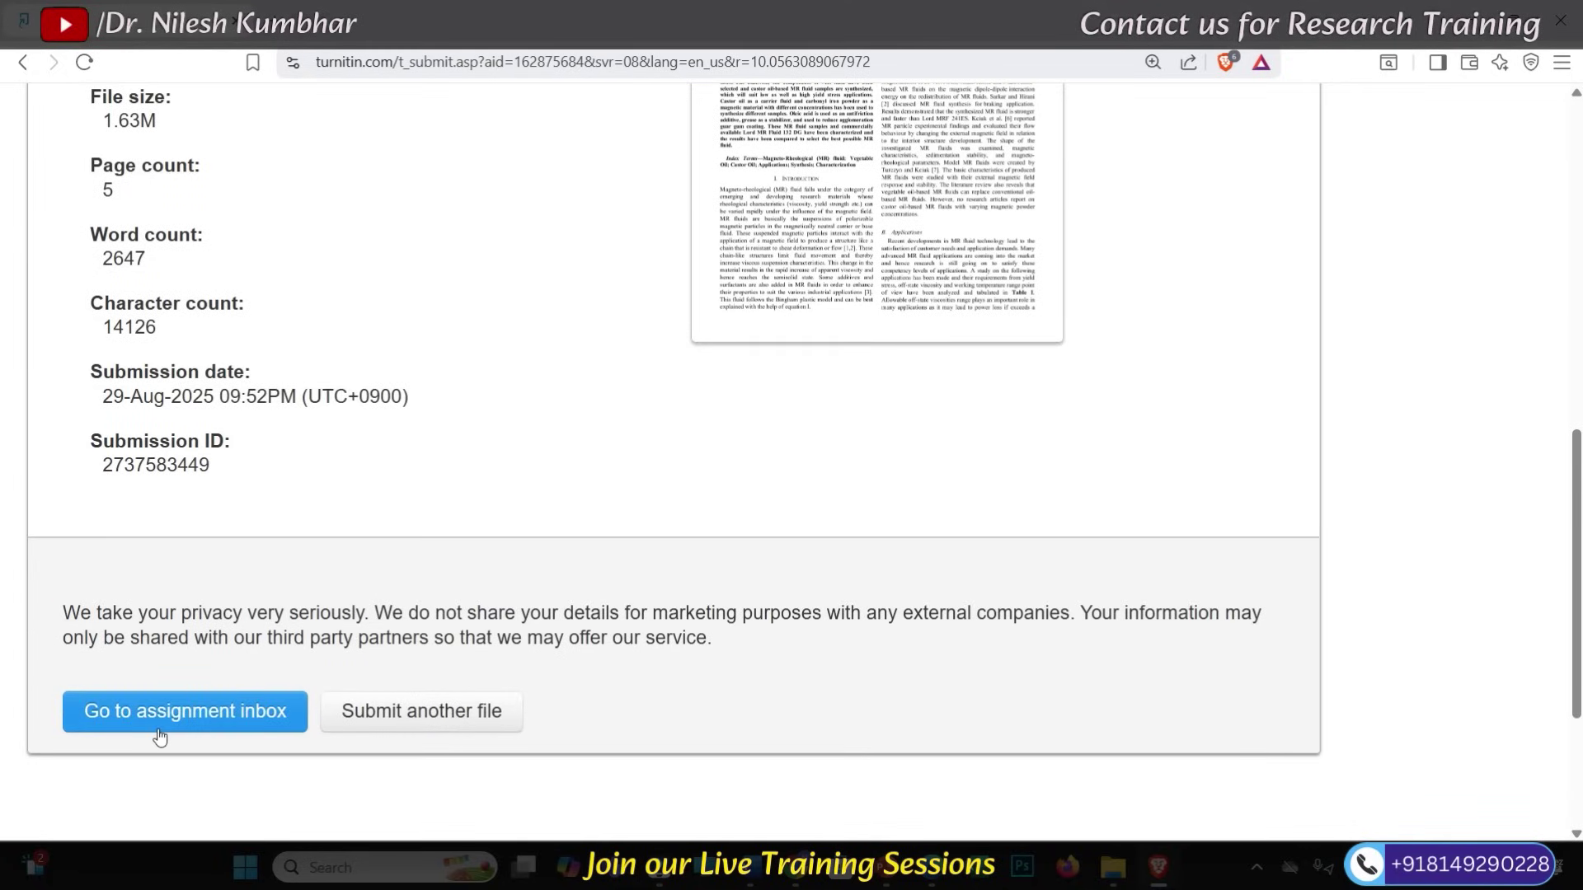
click(173, 724)
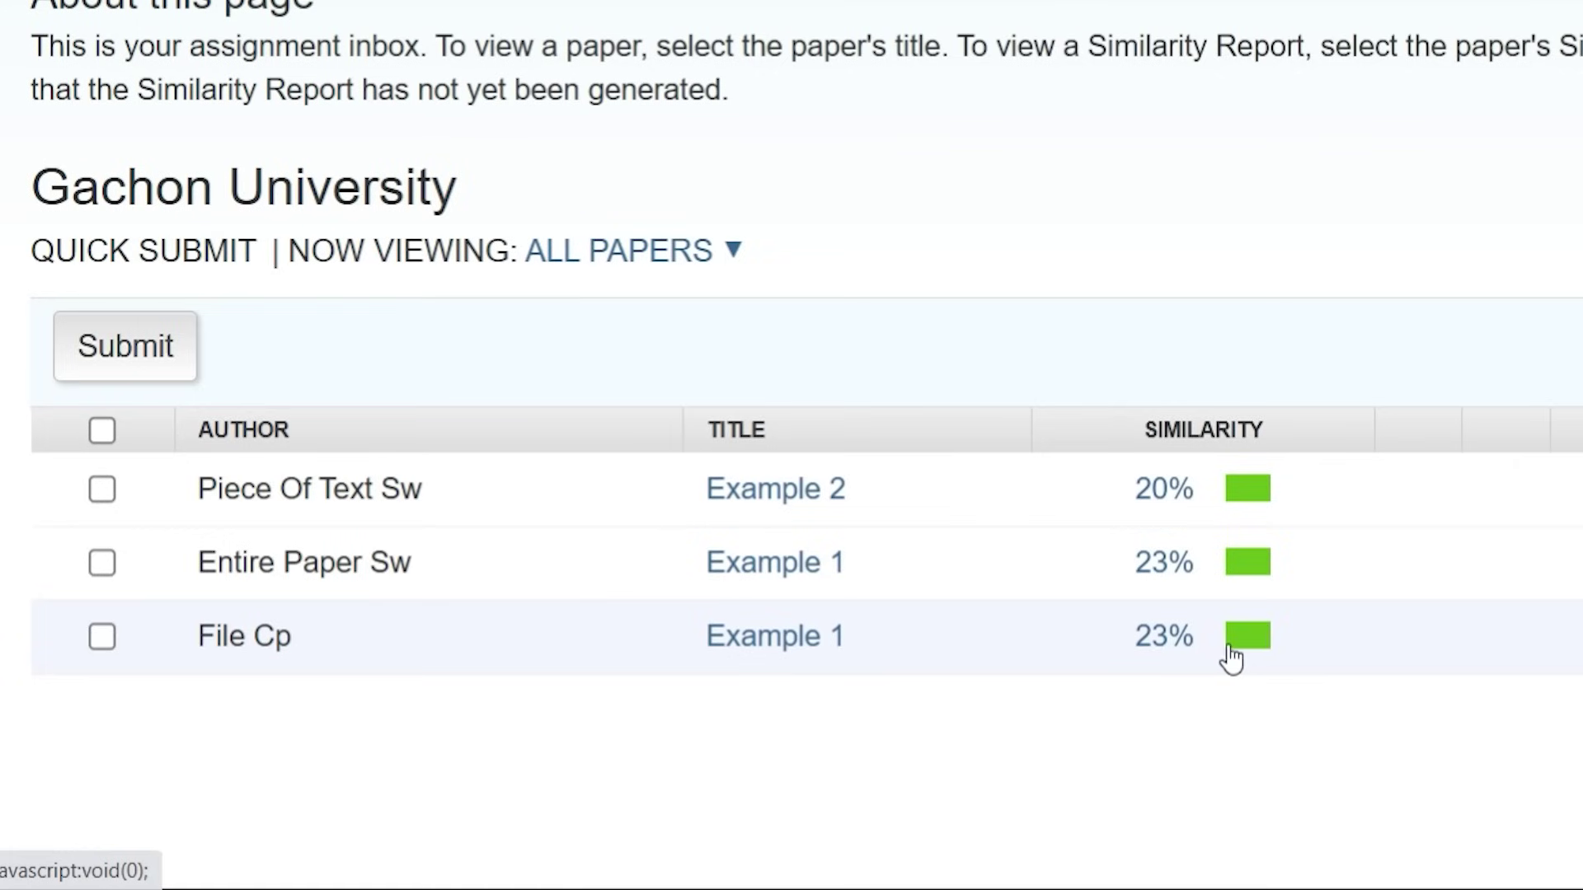
Open the new Example 1 submission's 23% similarity report.
click(1150, 652)
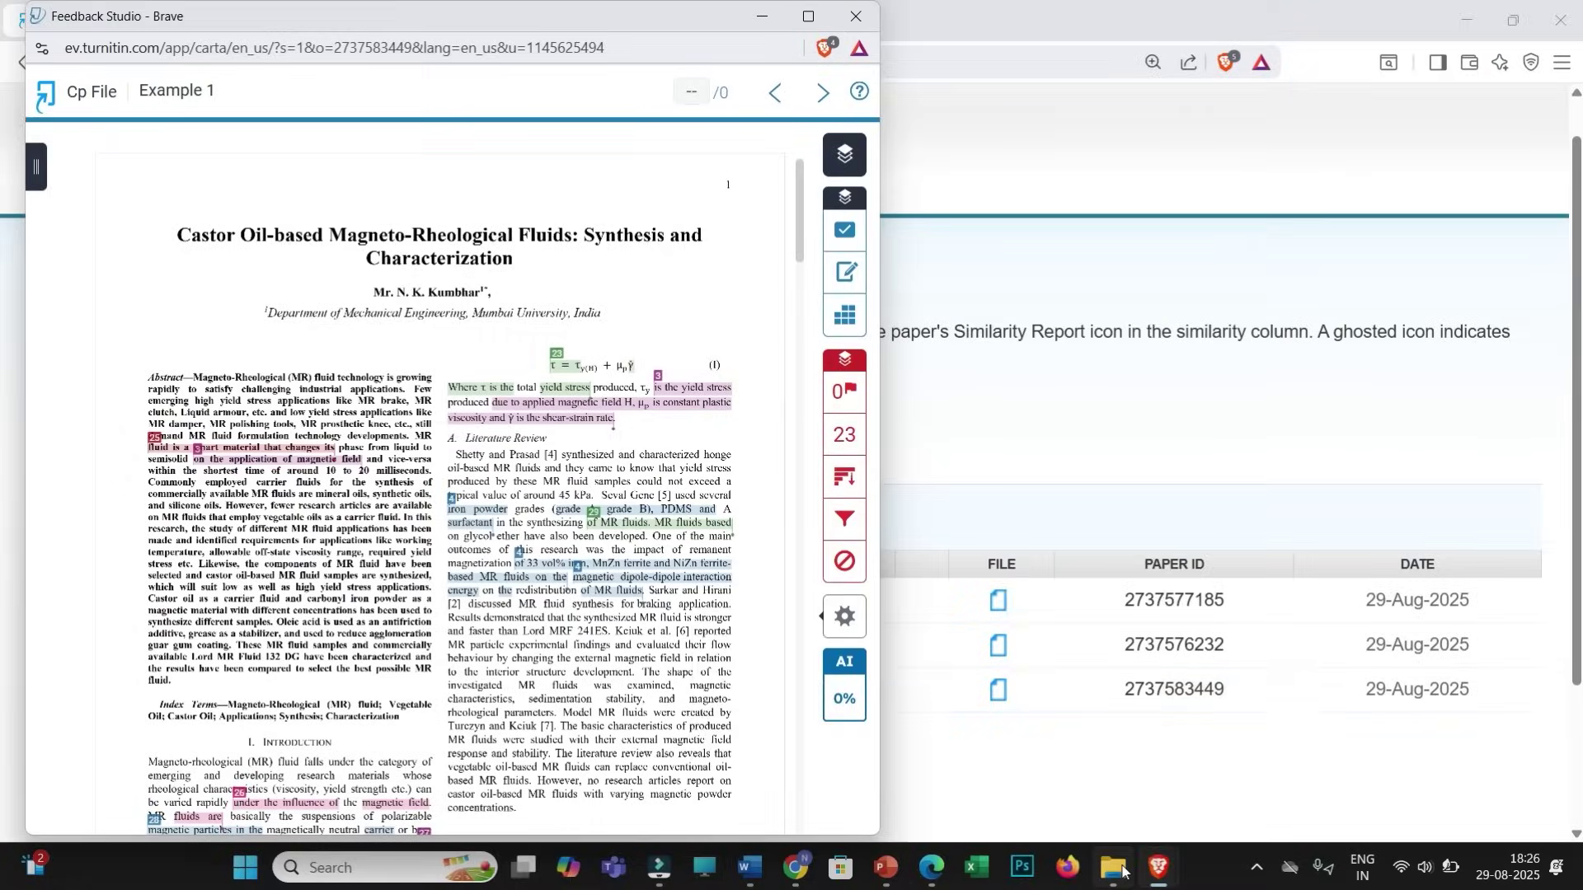
Open SW_Piece of Text from the Examples folder and select all its text.
mouse_move(1097, 827)
click(1090, 788)
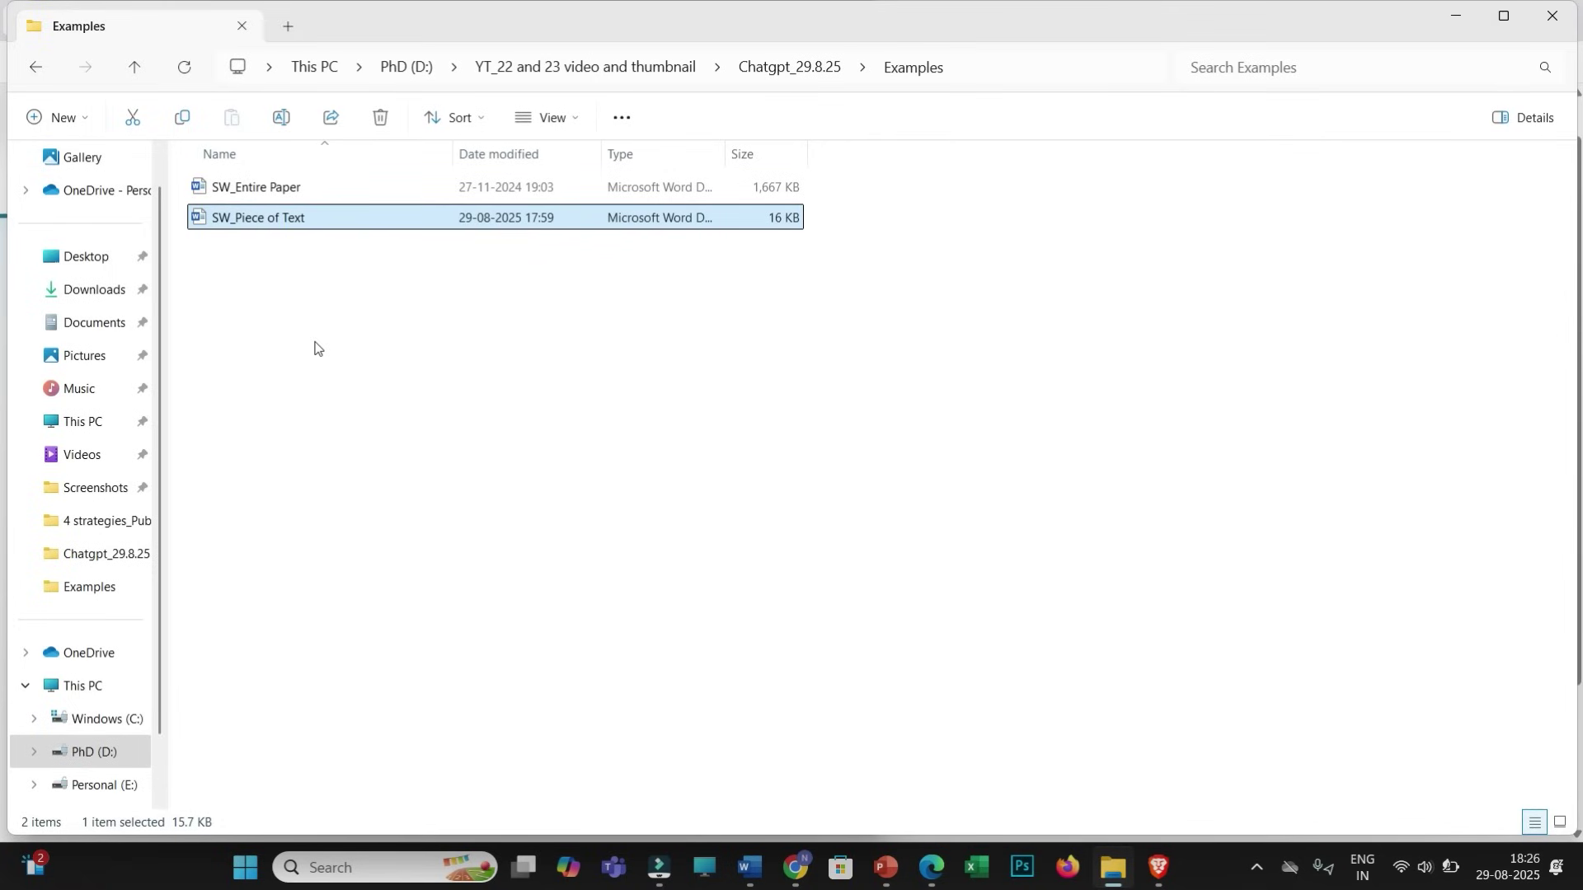
double_click(280, 224)
scroll(527, 329, down, 10)
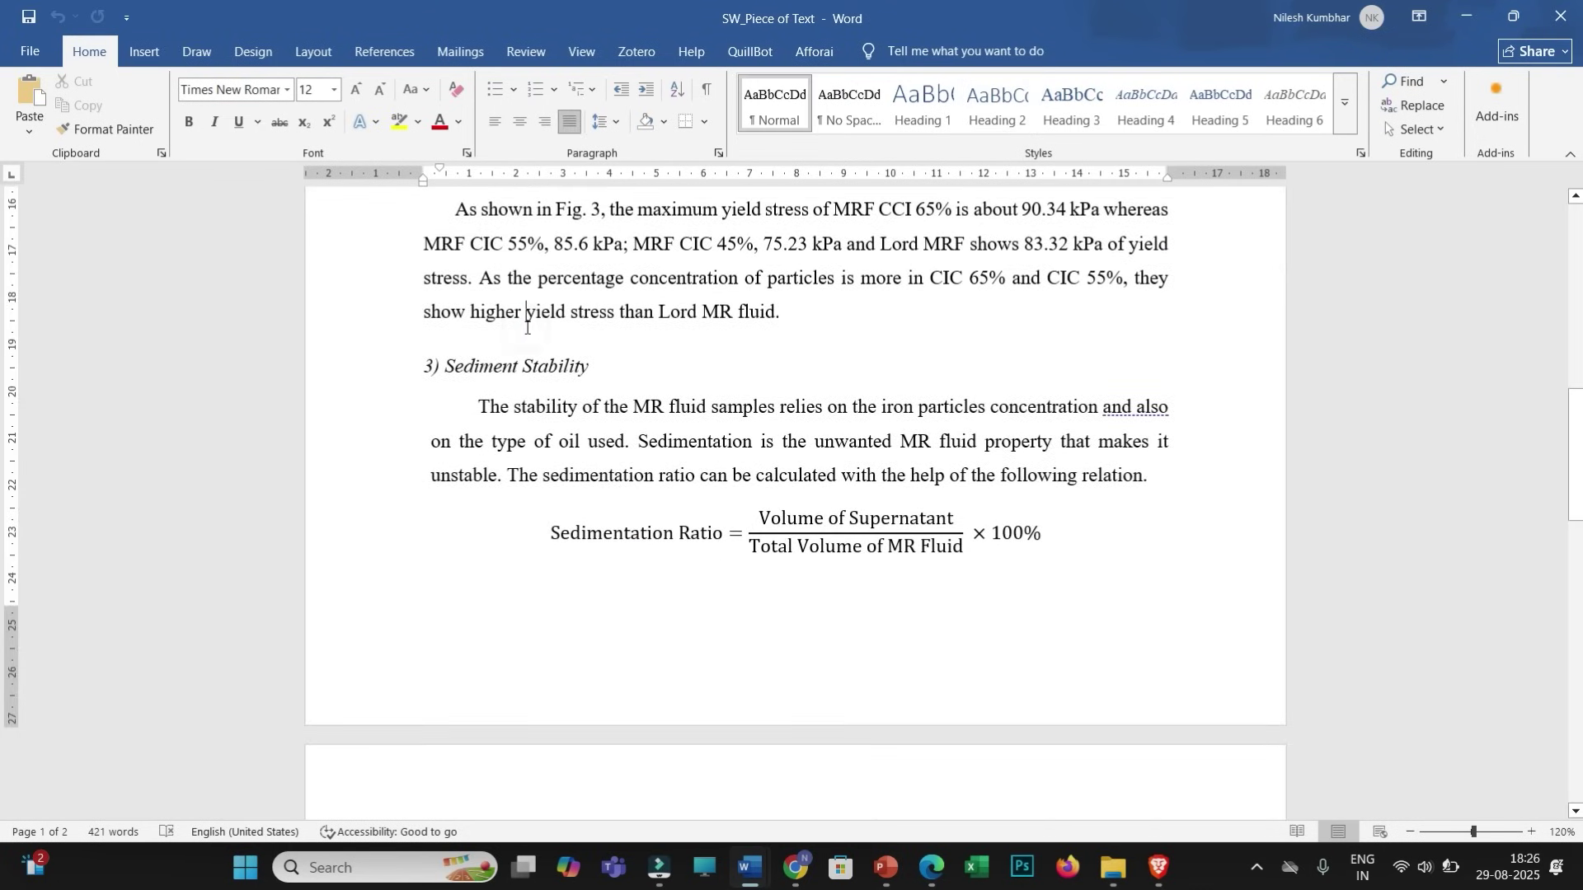
key(ctrl+a)
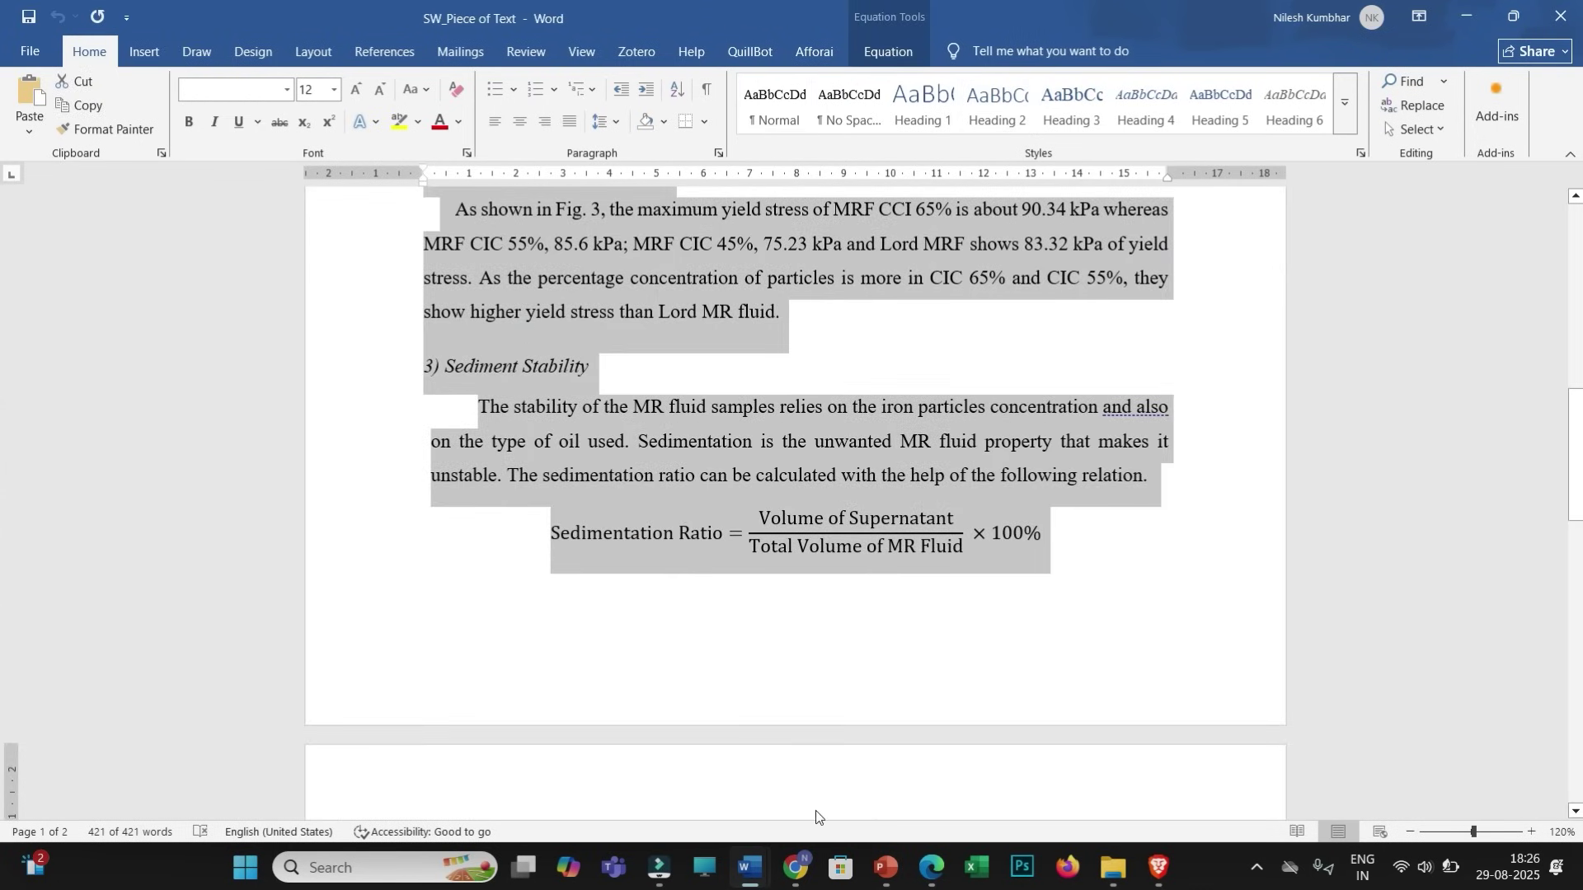
Paste the copied document text into the ChatGPT message box.
click(795, 867)
click(667, 773)
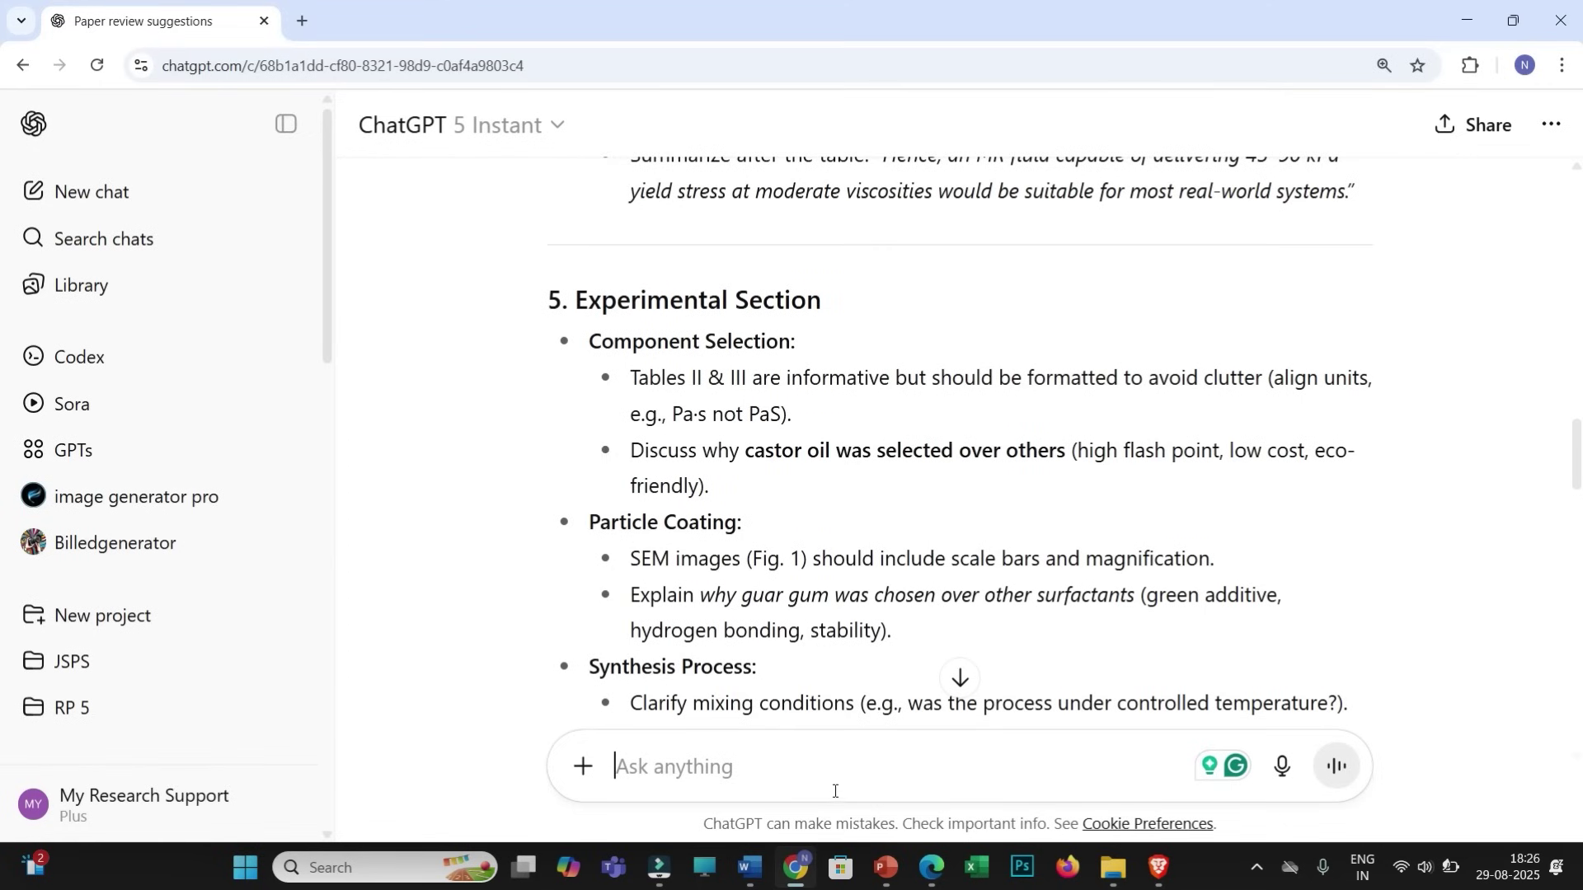
key(ctrl+v)
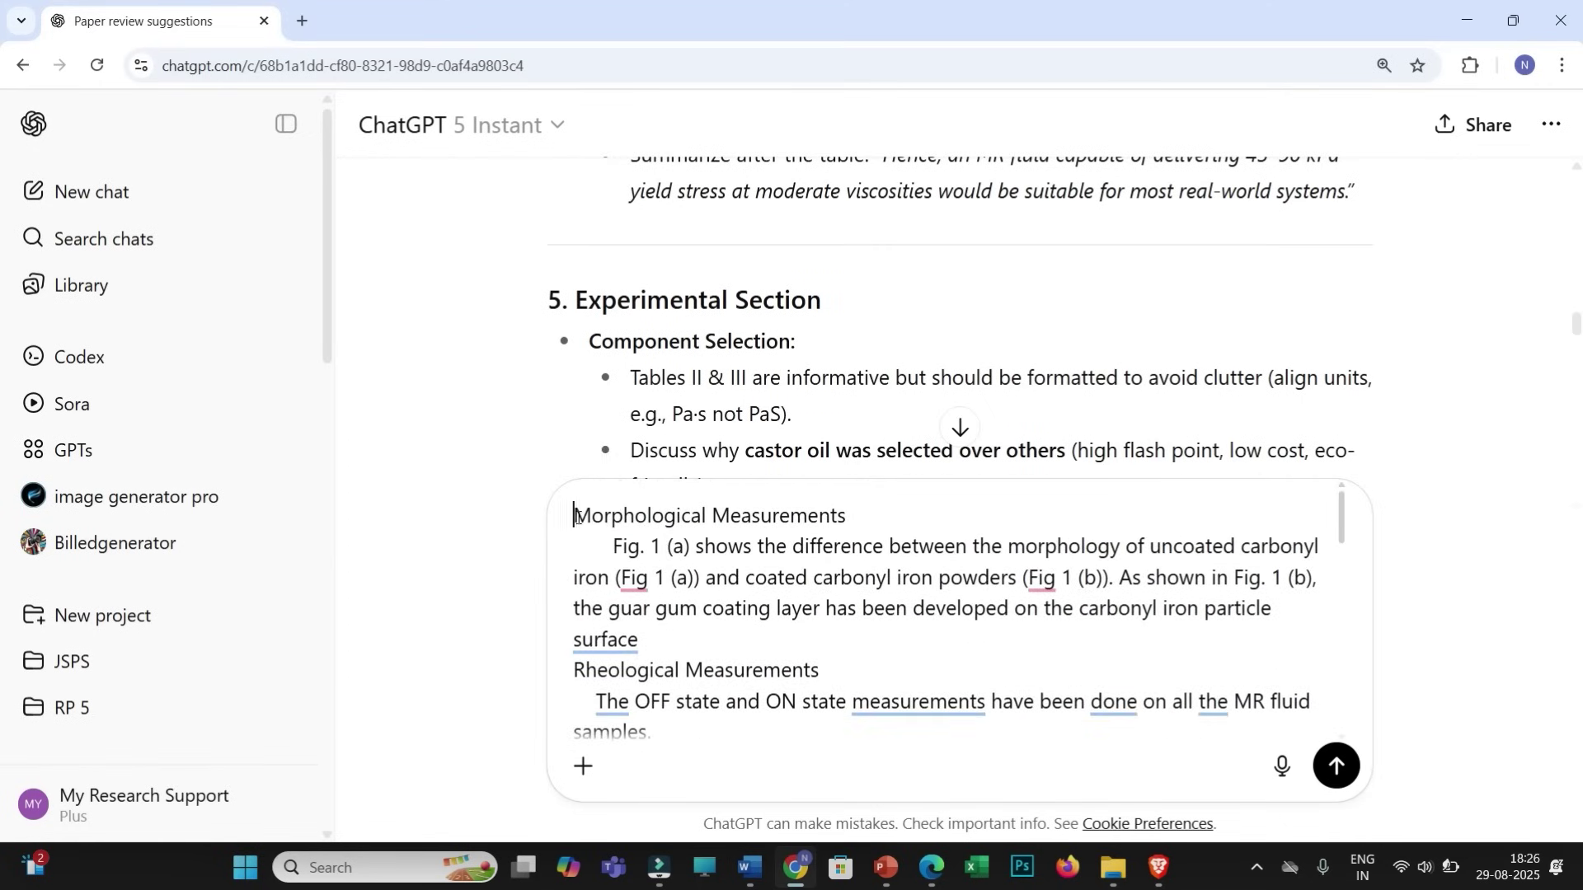
Add a rephrase-for-precision, academically professional instruction before the text and send it.
click(575, 514)
text(Rephrase the following text to make it more precise, technically sound, and academically professional, while ensuring clarity and readability:)
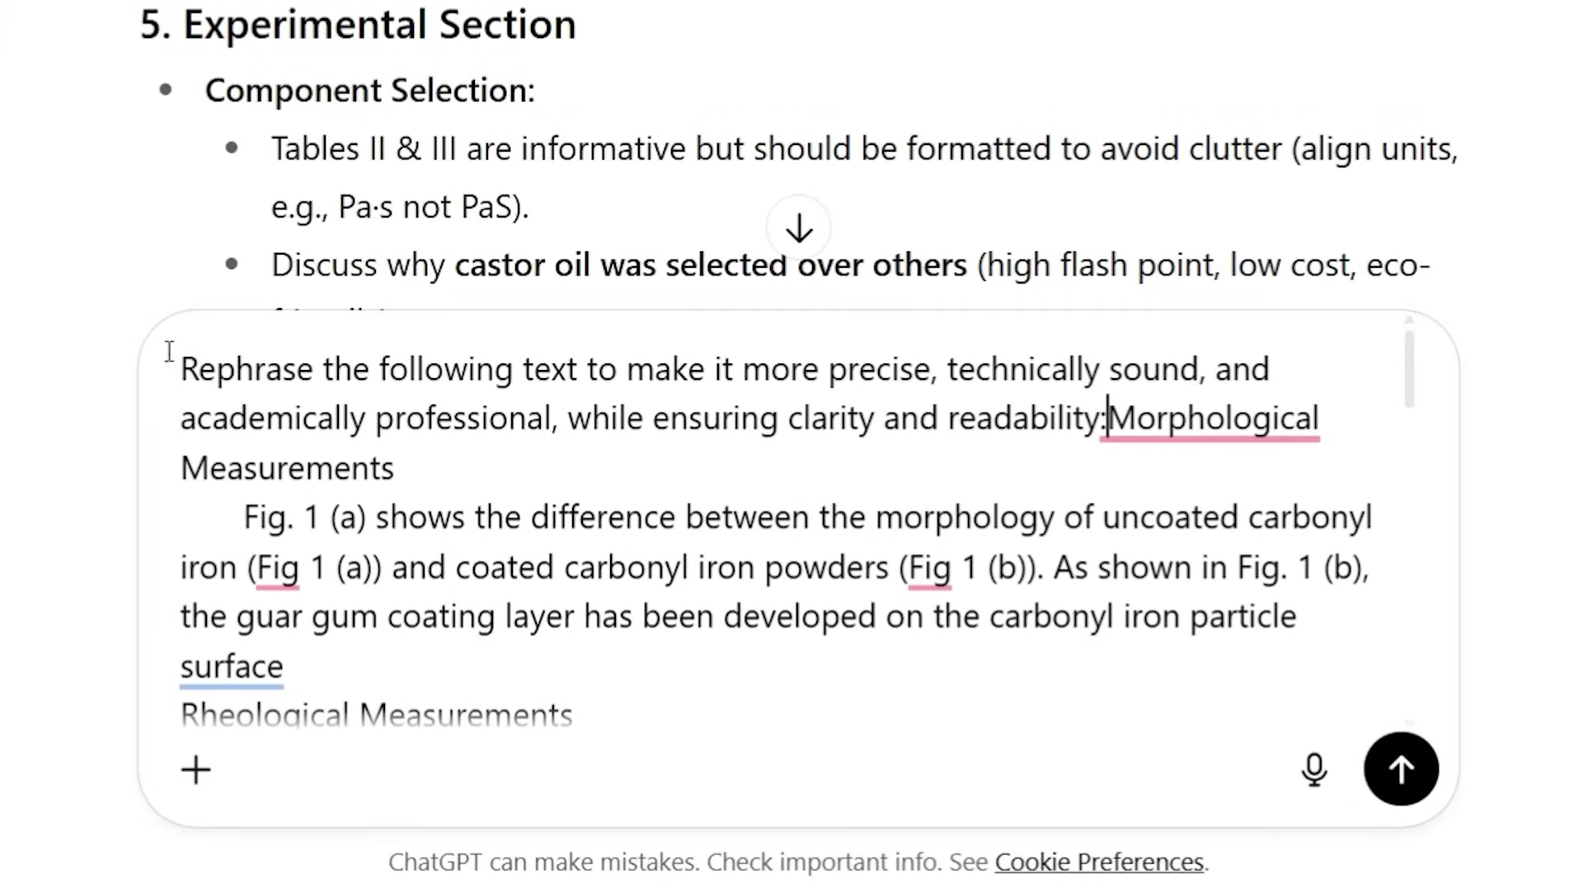
drag(173, 363, 1123, 439)
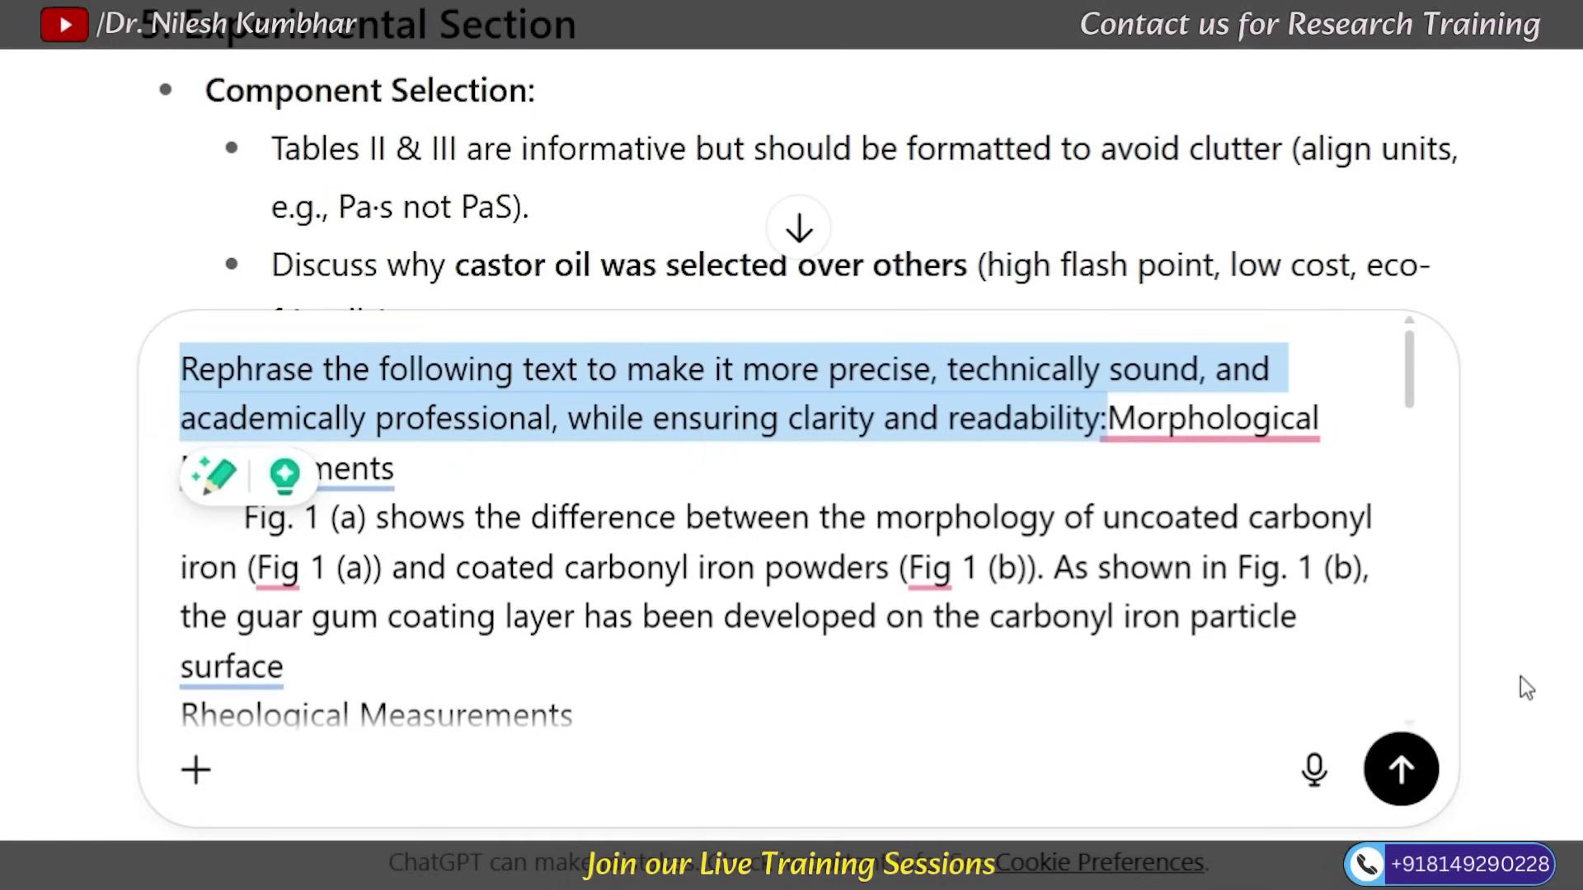
click(1400, 769)
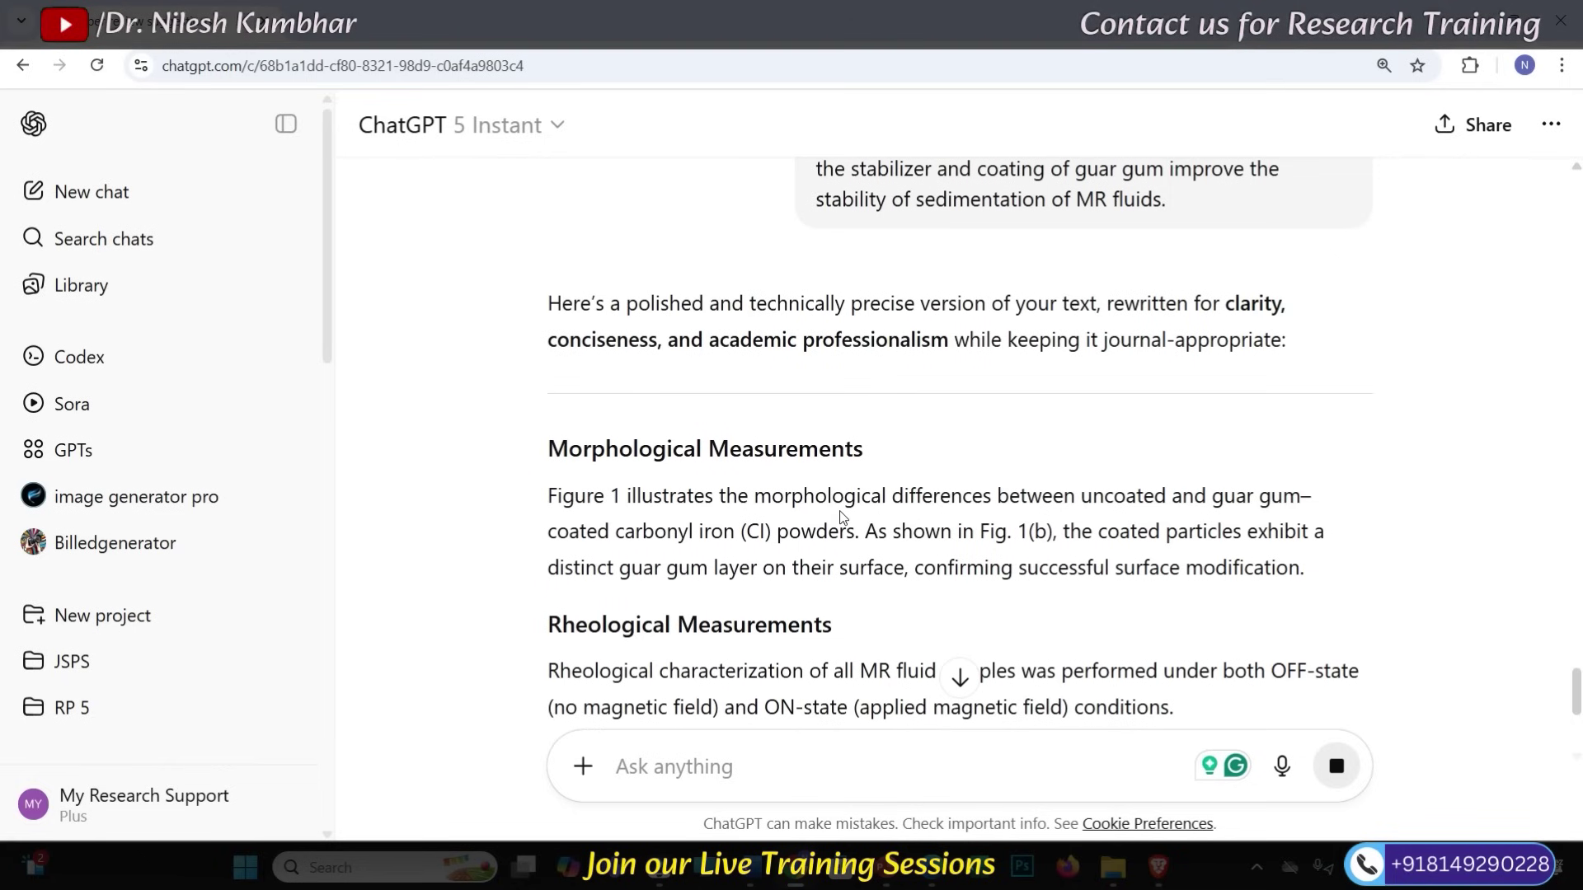
Scroll through the rephrased text down to the figure-caption offer for Figs. 1–4.
scroll(841, 517, up, 3)
scroll(775, 576, down, 5)
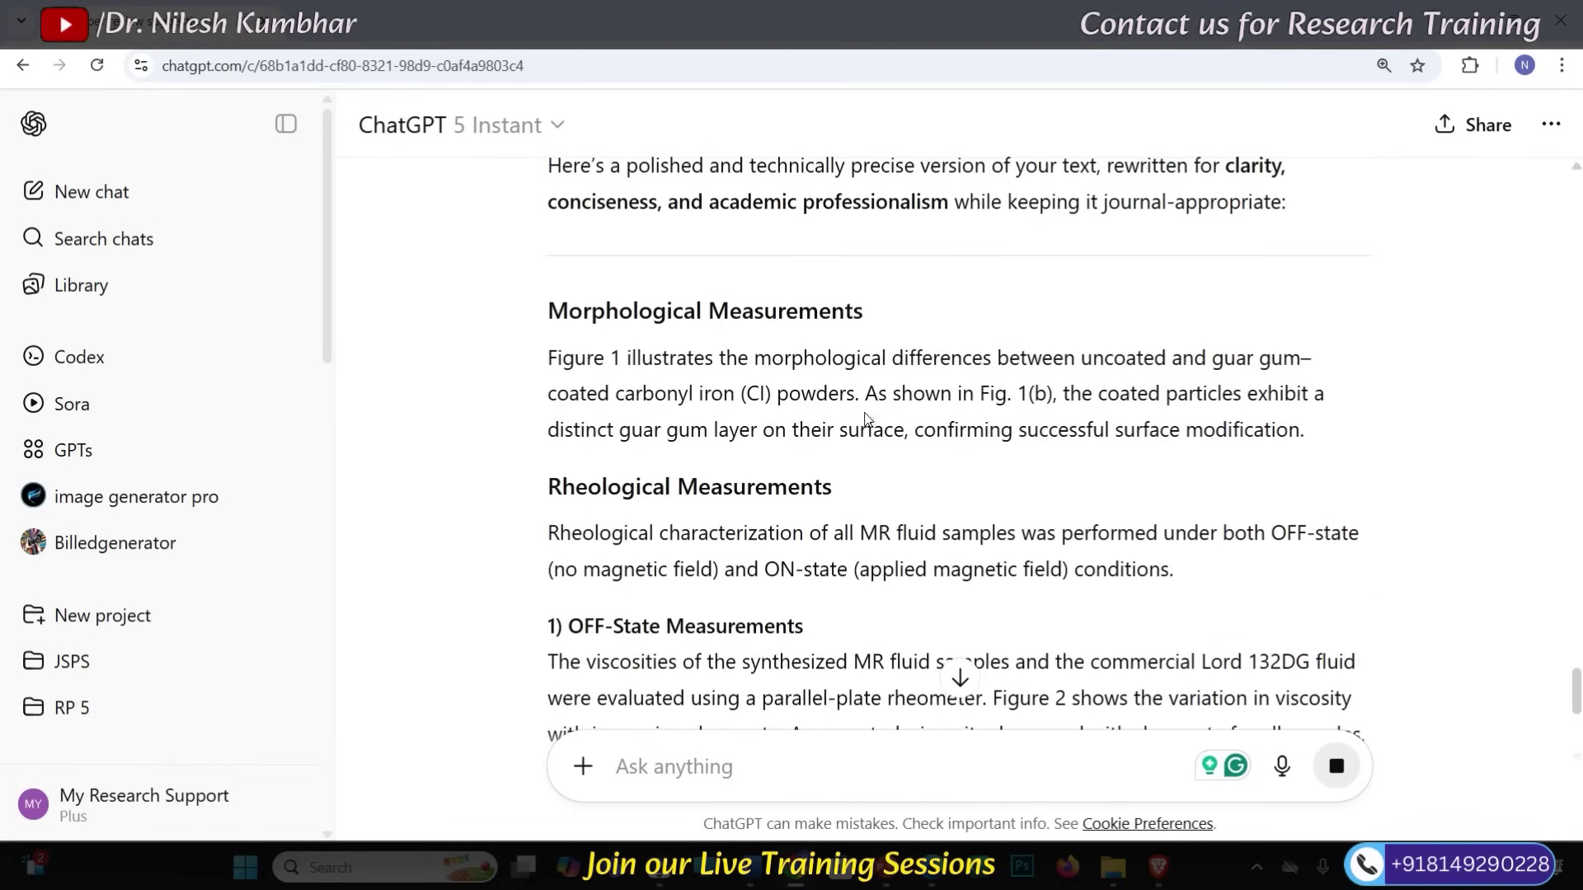
scroll(866, 419, up, 12)
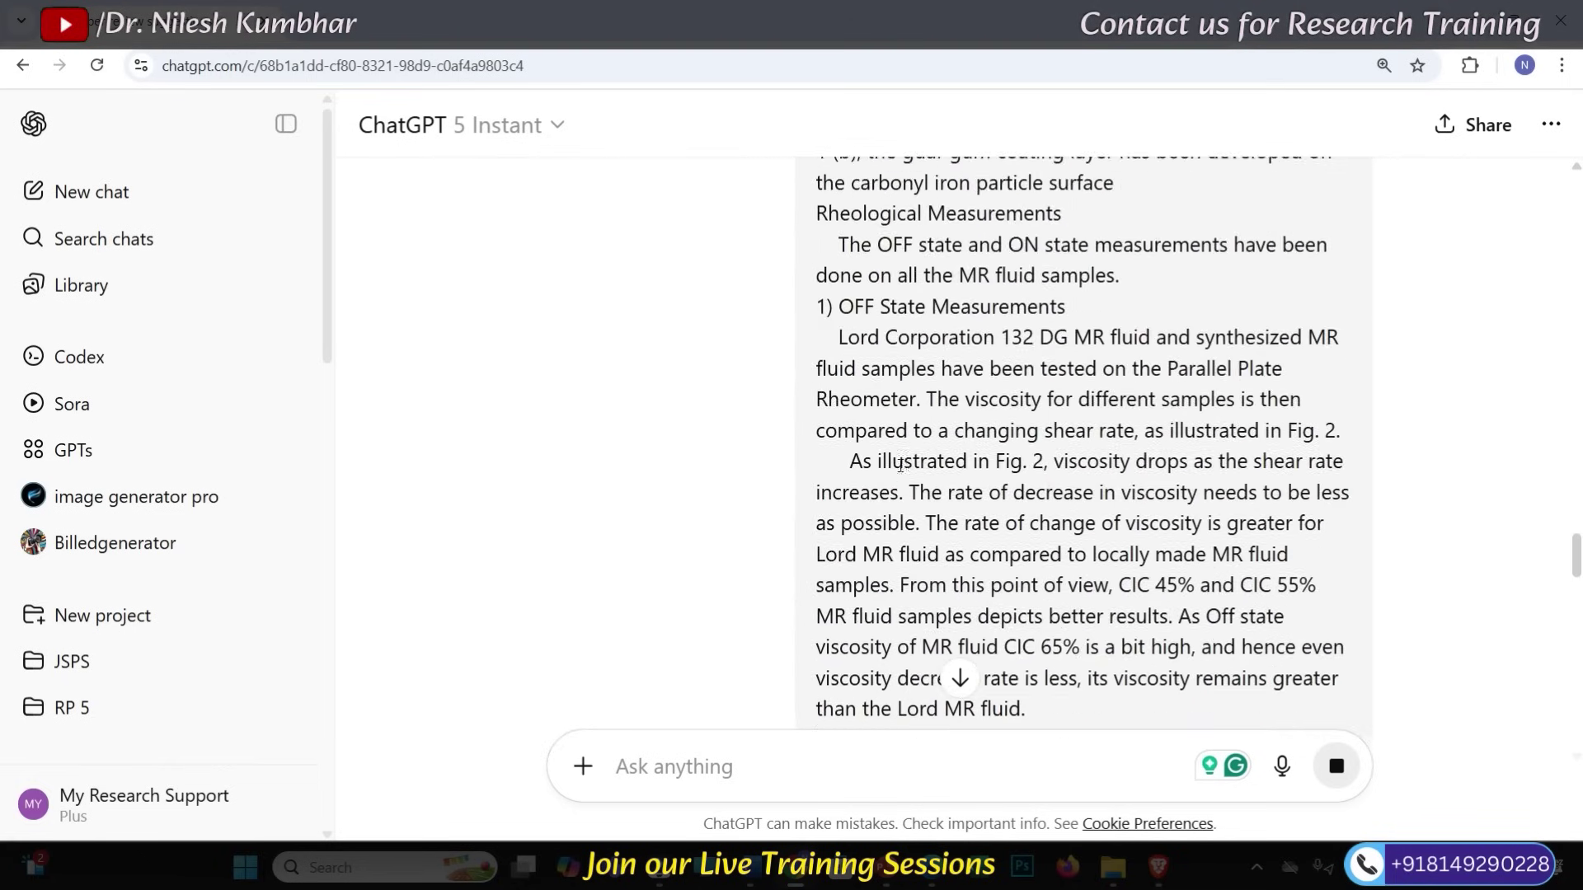
scroll(901, 464, up, 5)
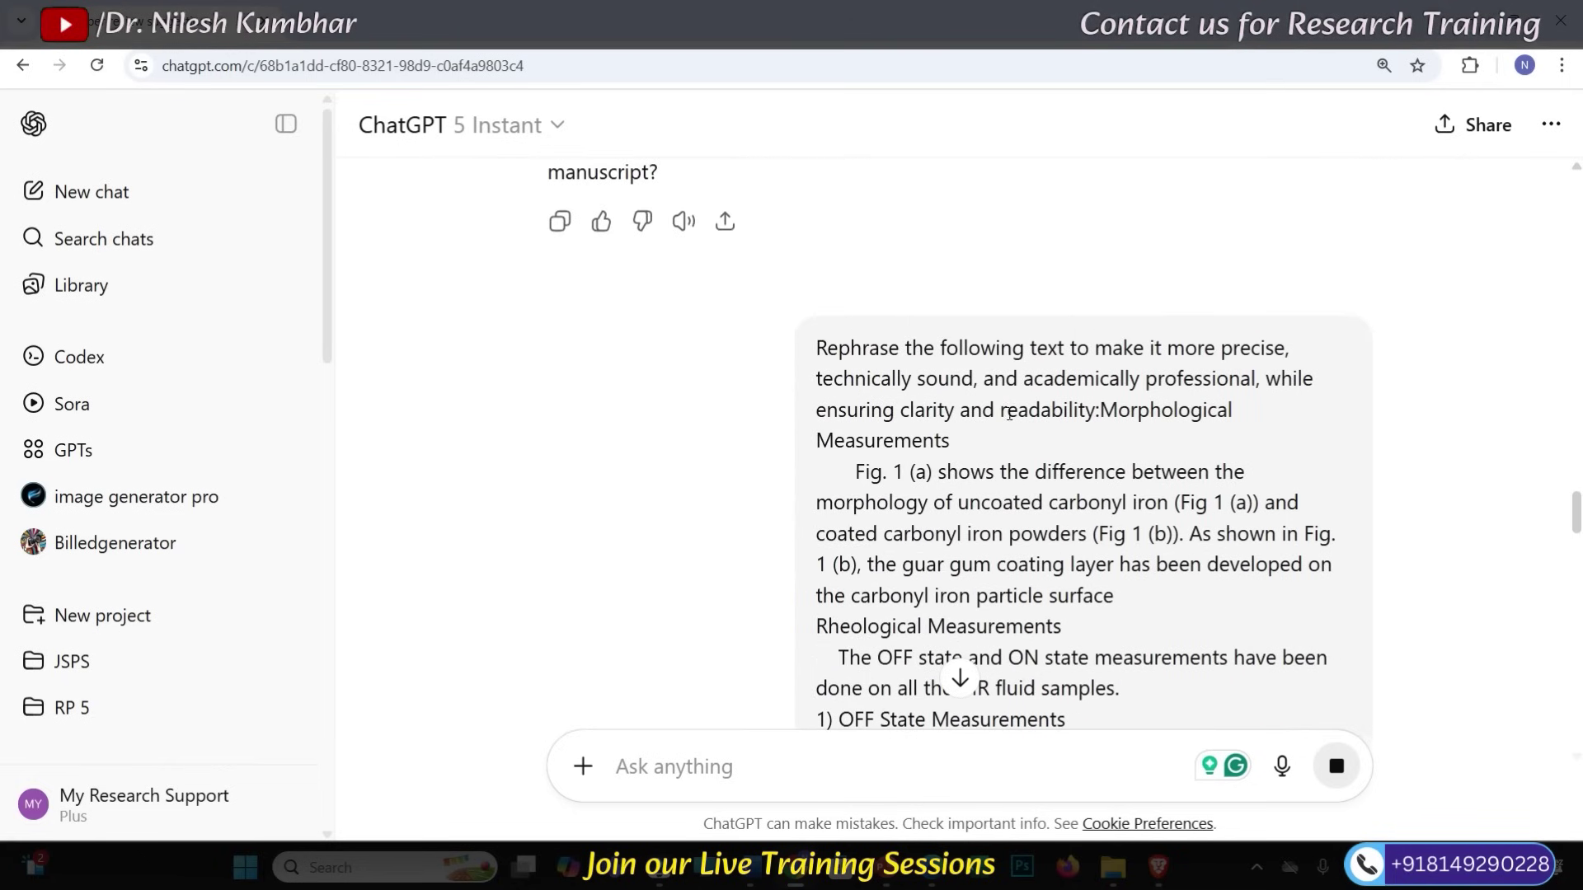
scroll(1010, 414, down, 5)
scroll(953, 418, down, 5)
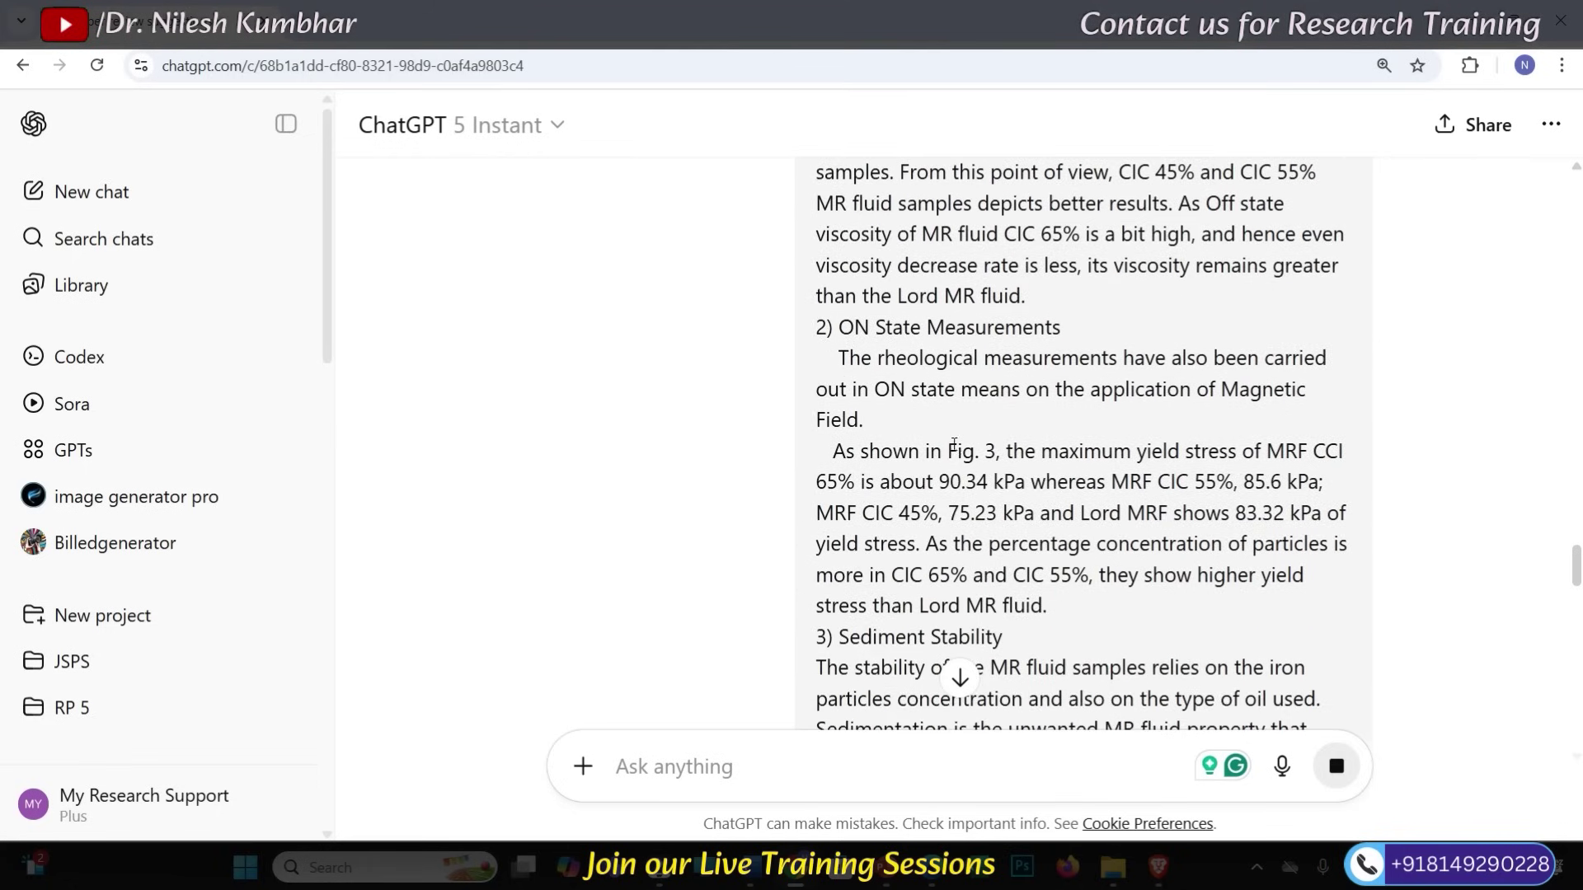
scroll(907, 388, down, 20)
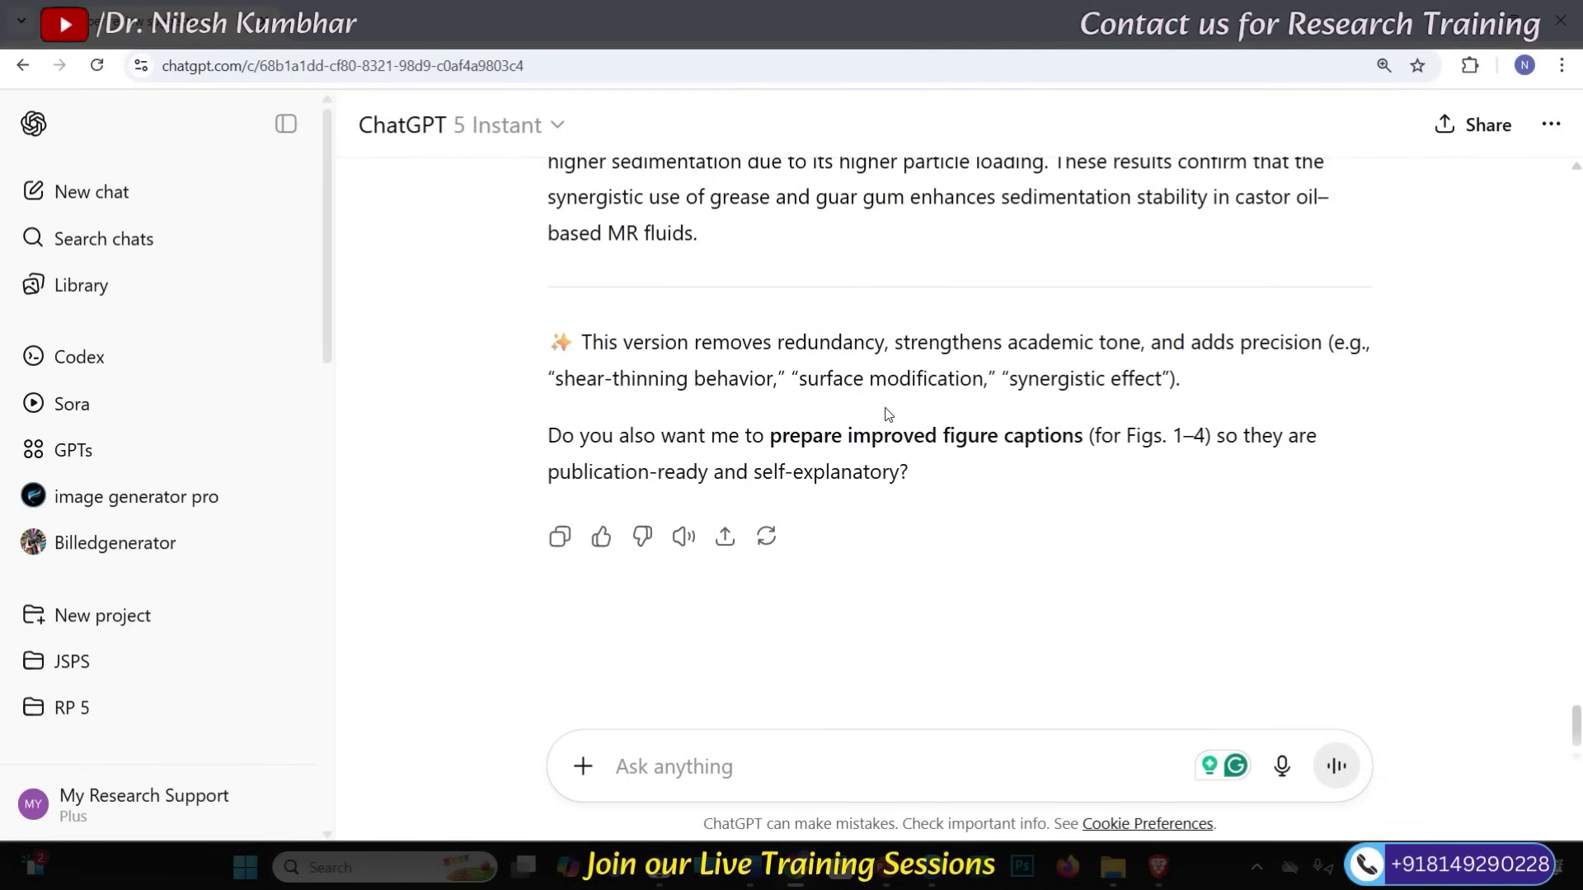
Start a quick submission searching student papers, periodicals and Gachon University papers, with no repository.
click(1160, 876)
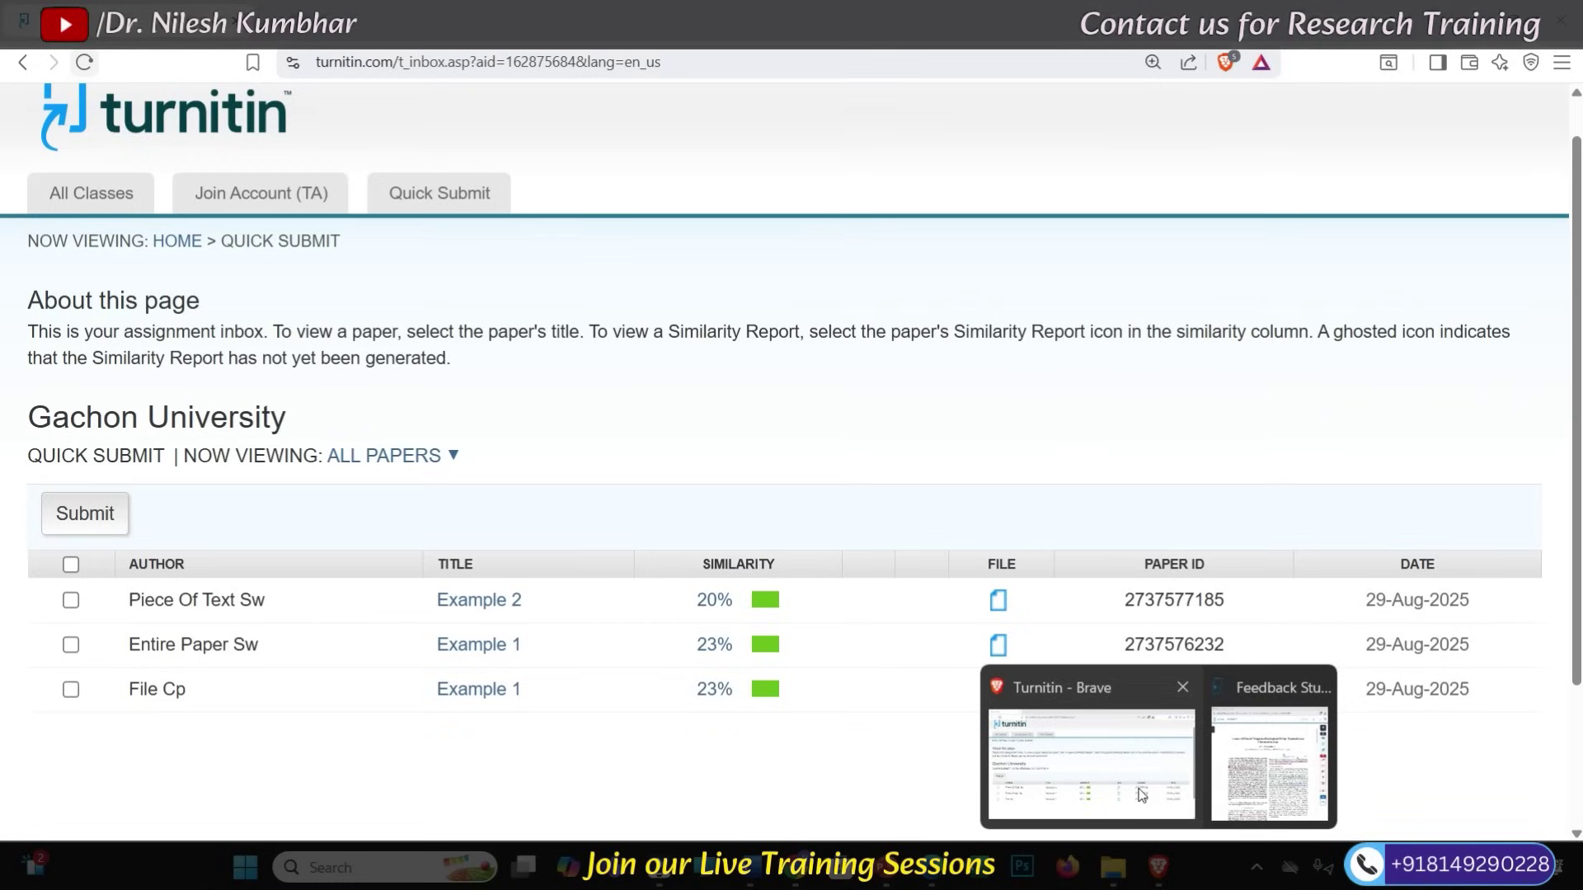
click(107, 527)
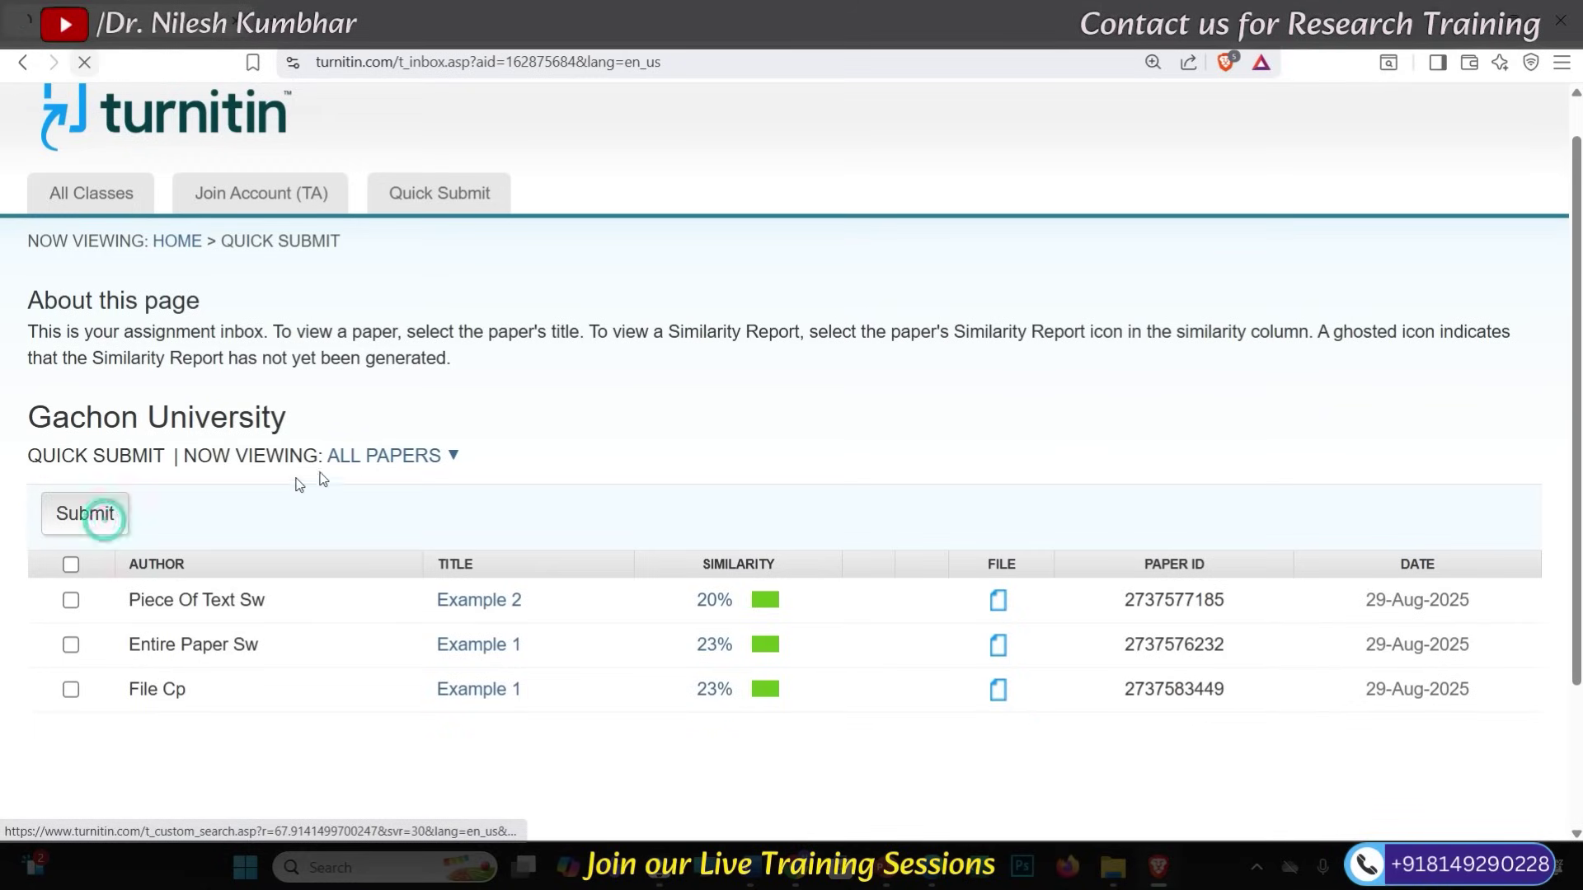
click(105, 647)
scroll(120, 501, down, 3)
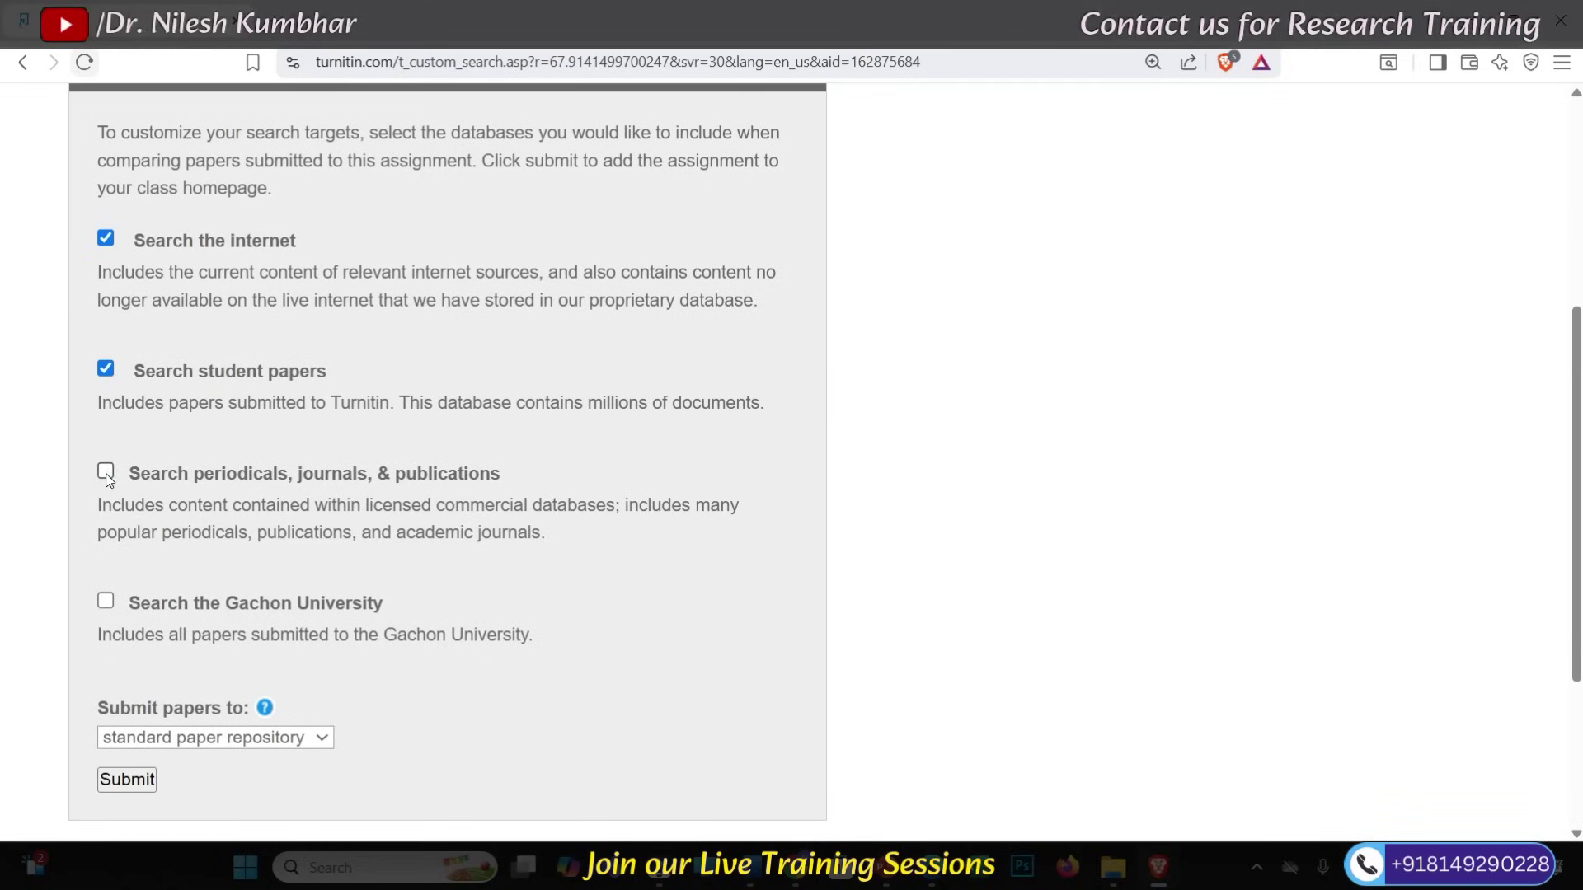
click(105, 471)
click(107, 602)
click(324, 738)
click(197, 820)
scroll(262, 742, down, 3)
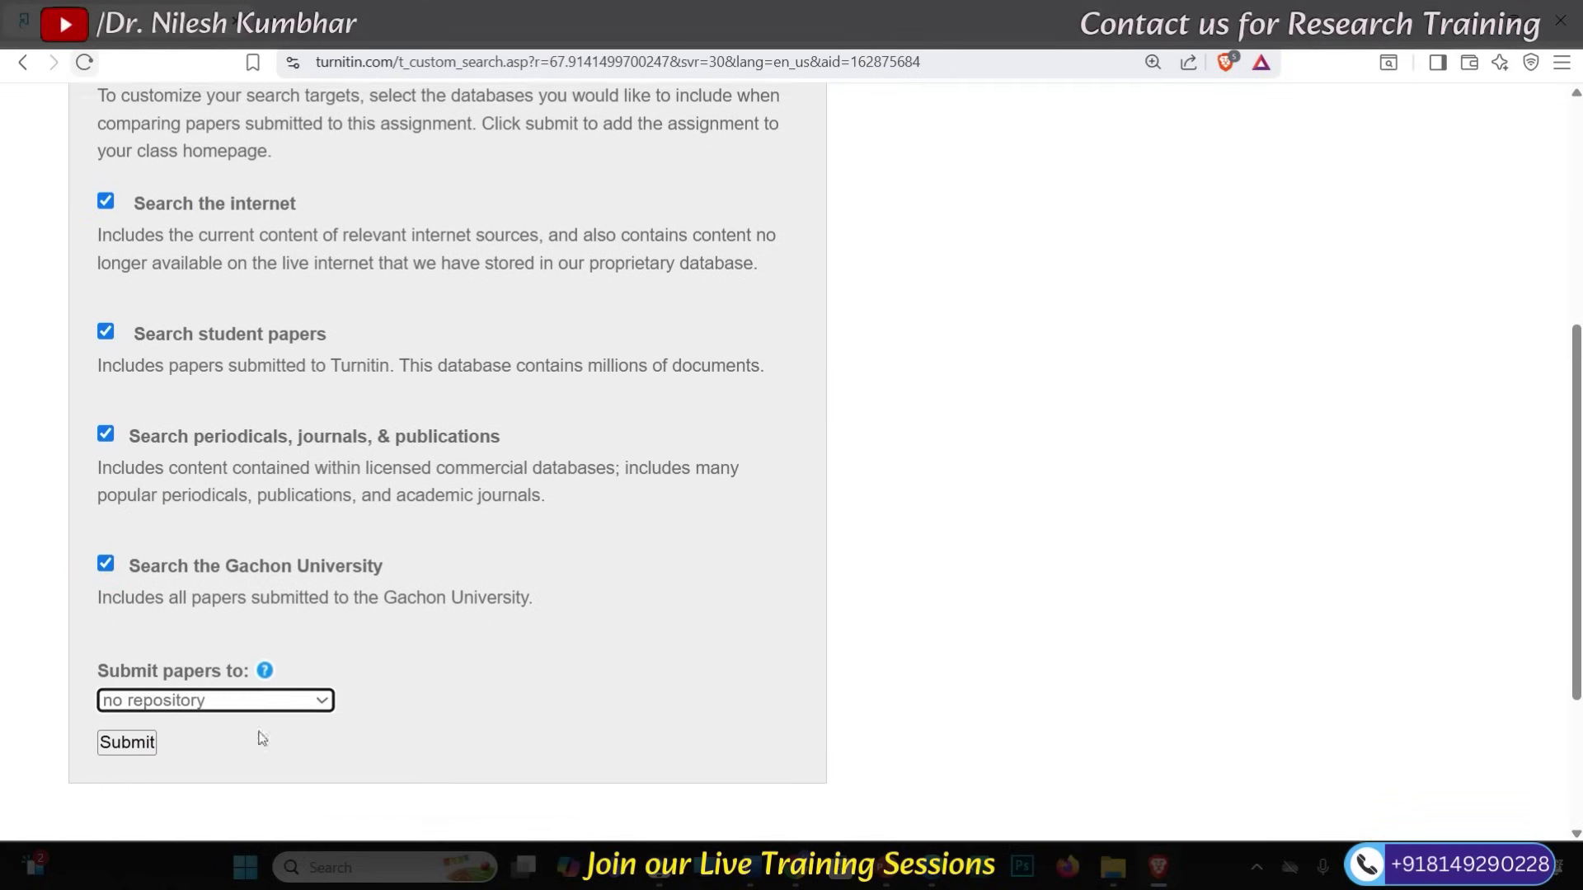
click(127, 504)
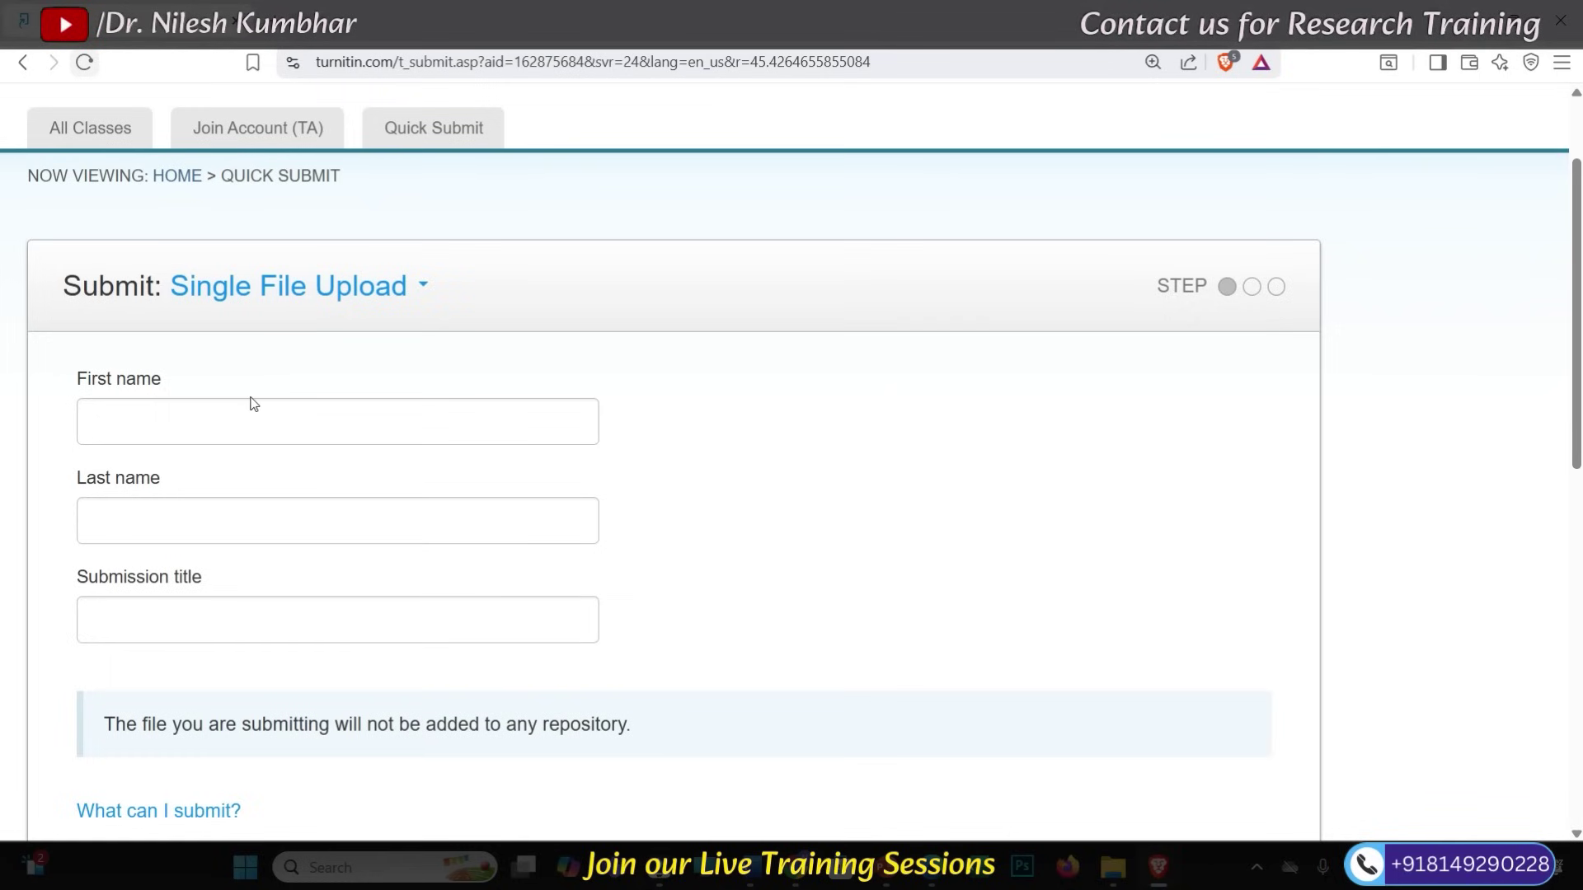
Enter the author's first and last name and the title 'Example 2'.
click(249, 410)
text(CP)
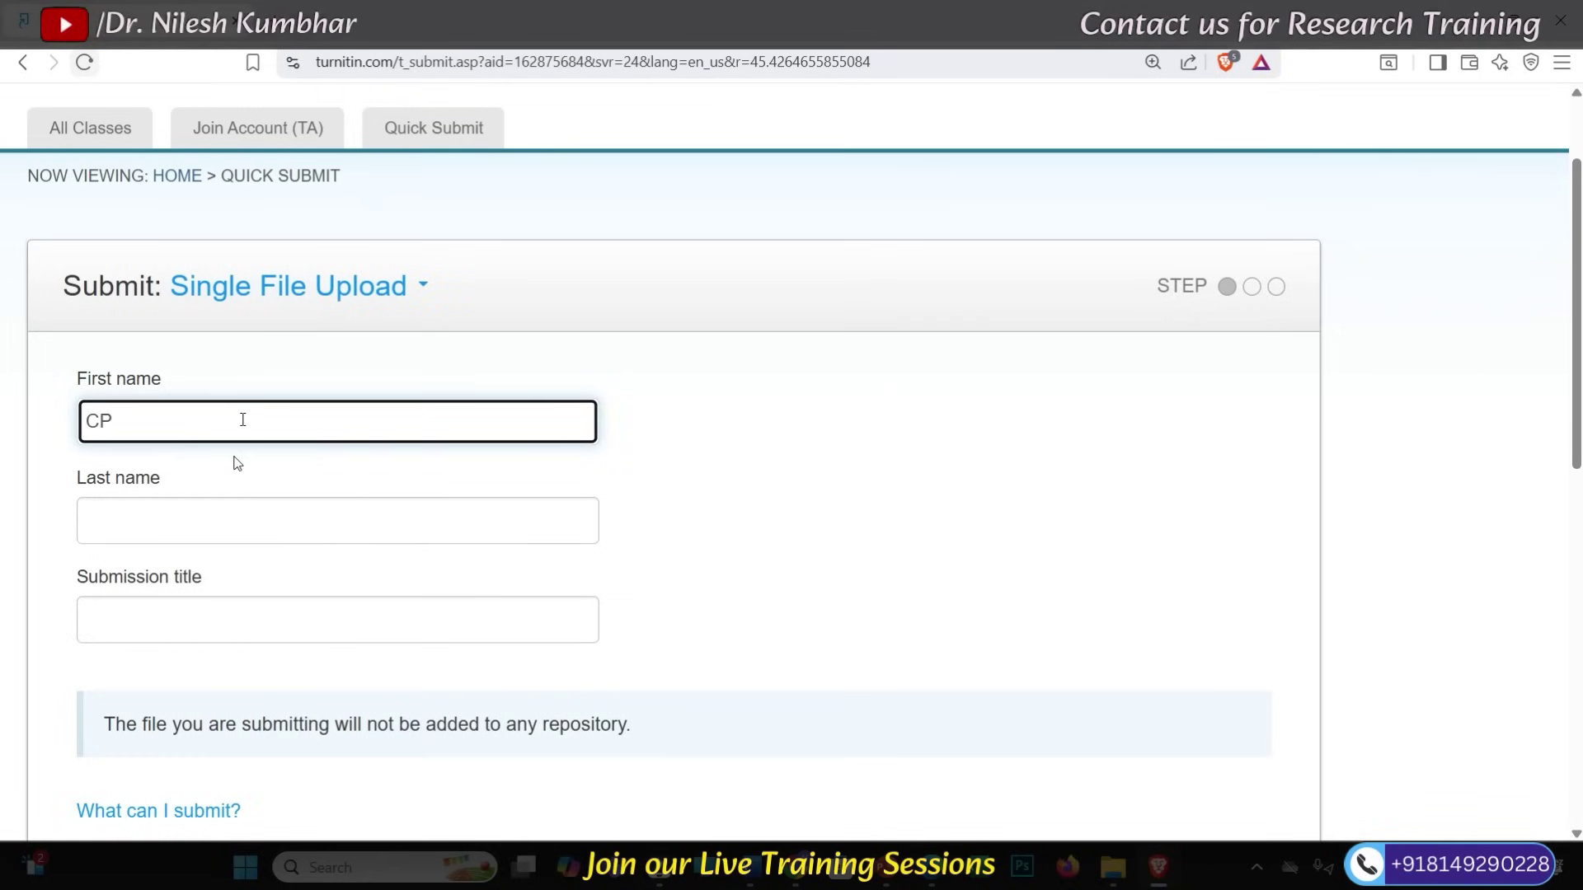
click(184, 518)
text(Piece)
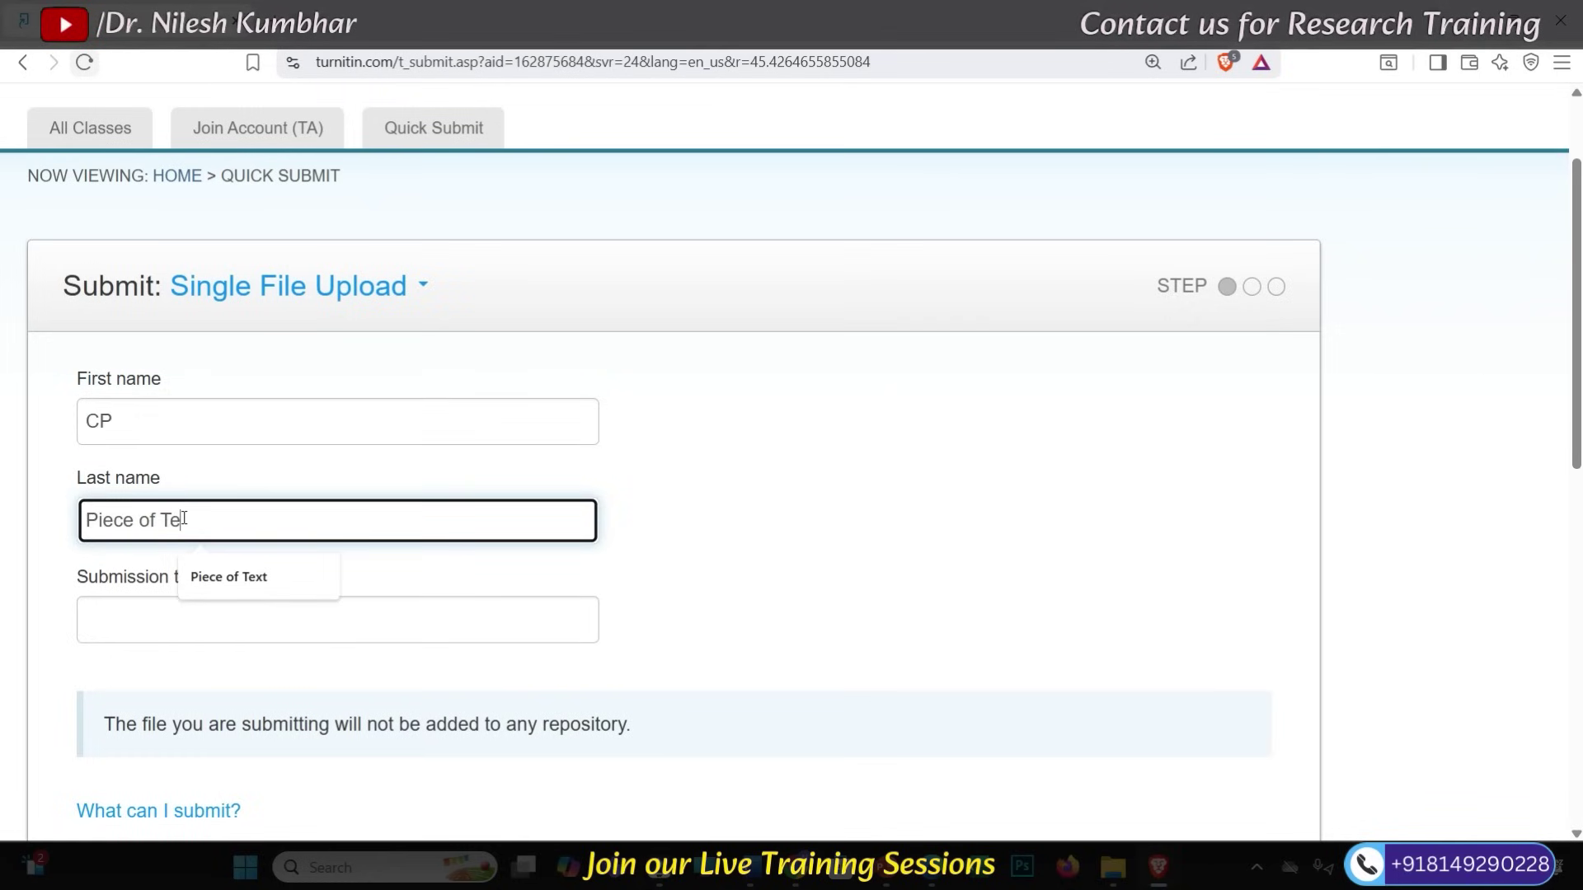
text(le 2)
scroll(153, 629, down, 3)
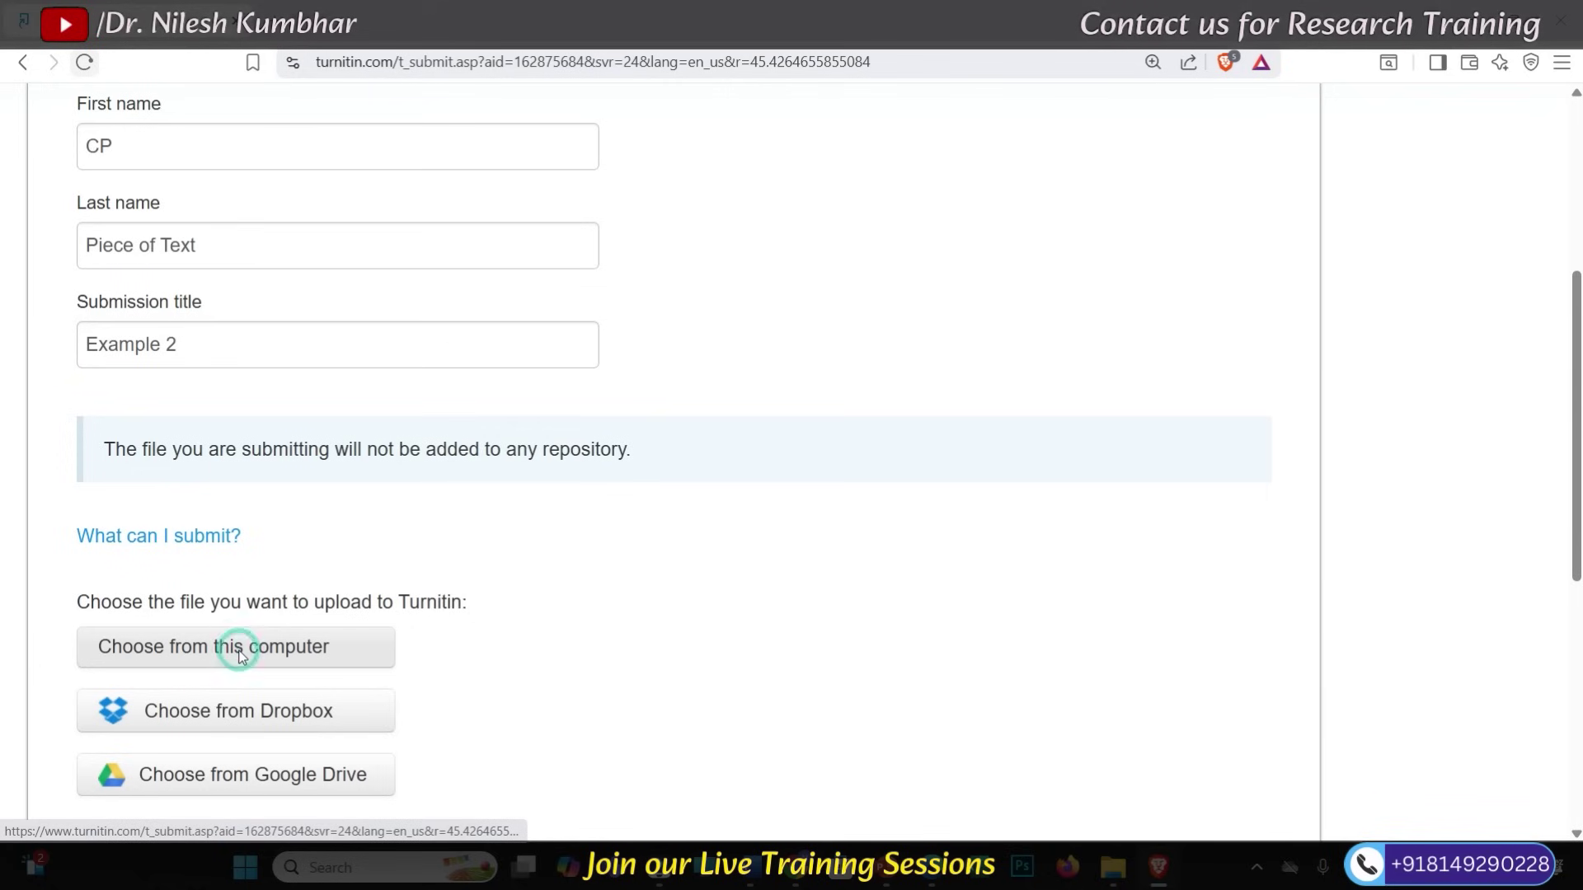
Upload SW_Piece of Text and confirm the submission.
click(230, 646)
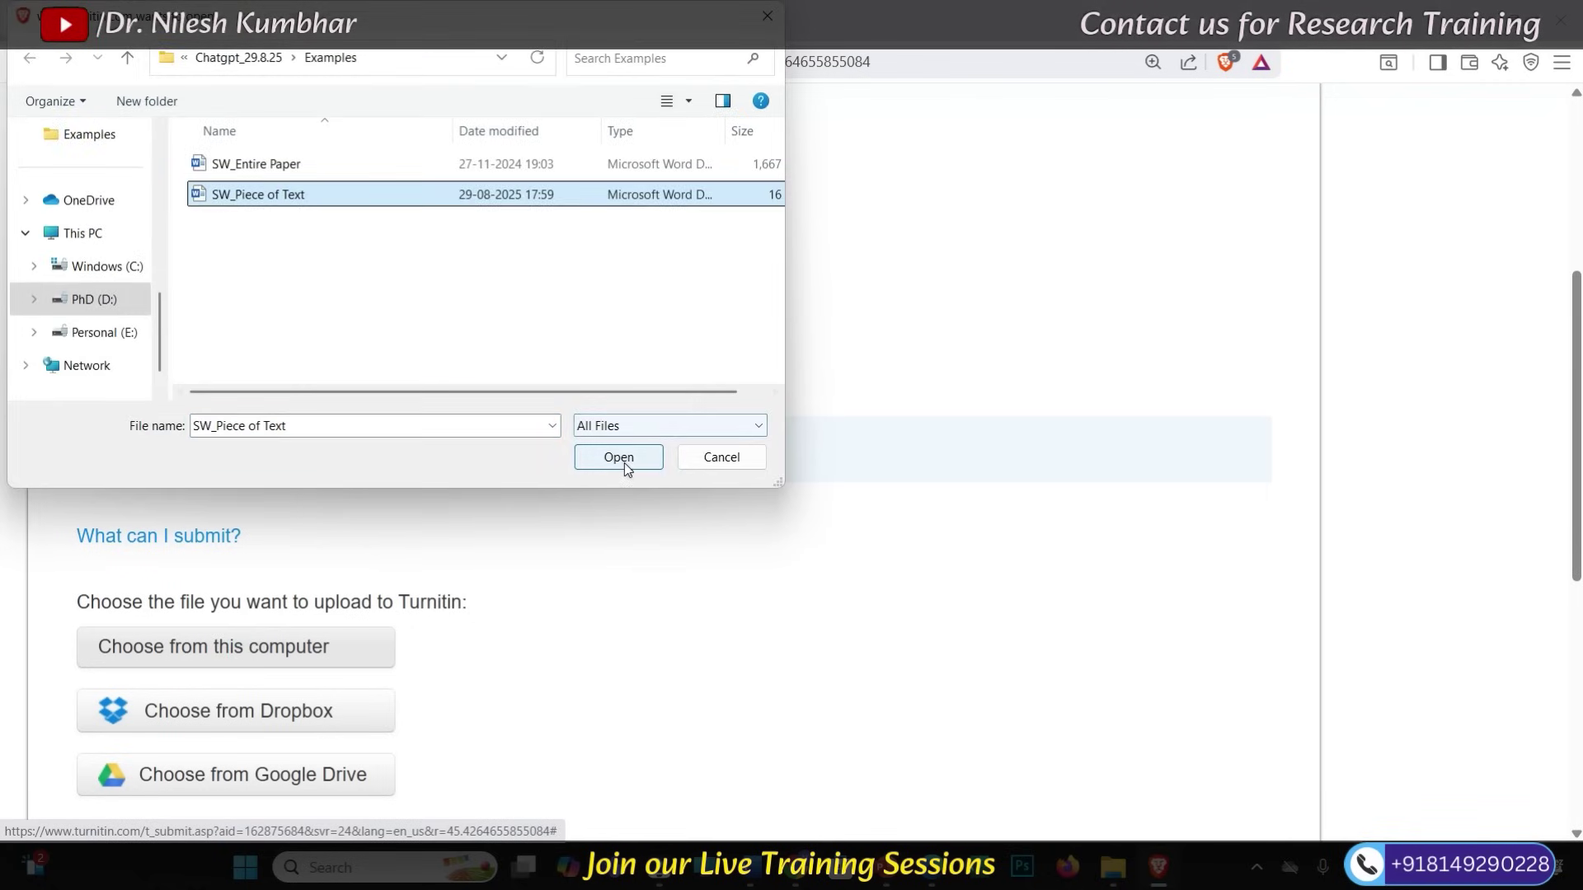
click(618, 458)
scroll(623, 462, down, 5)
click(141, 456)
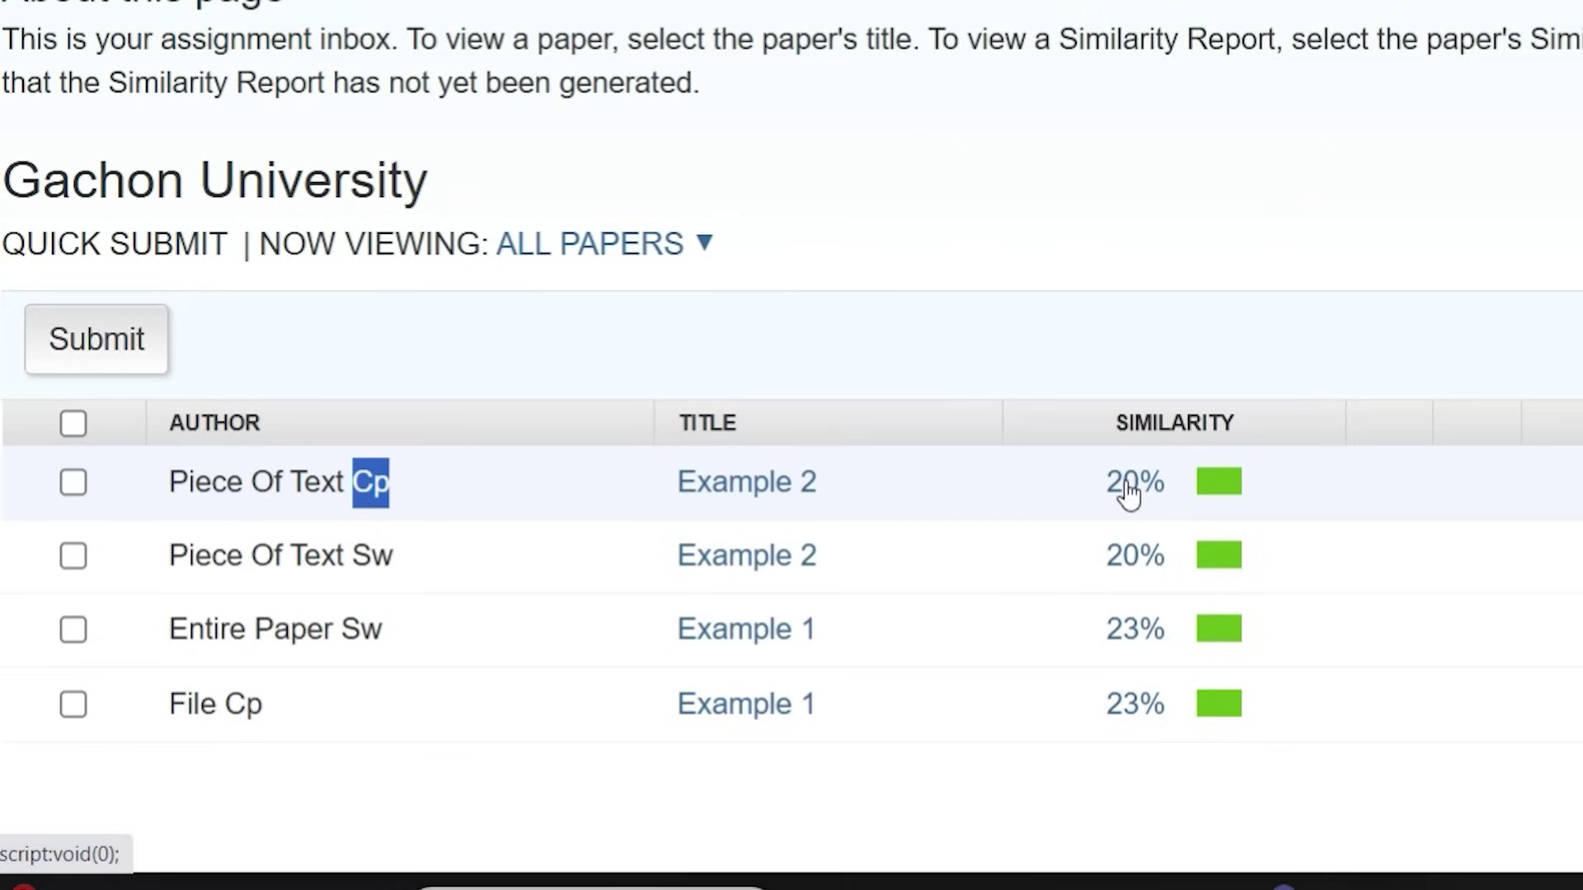
Open the new Example 2 entry's 20% Similarity Report and scroll through the matching passages.
click(1126, 487)
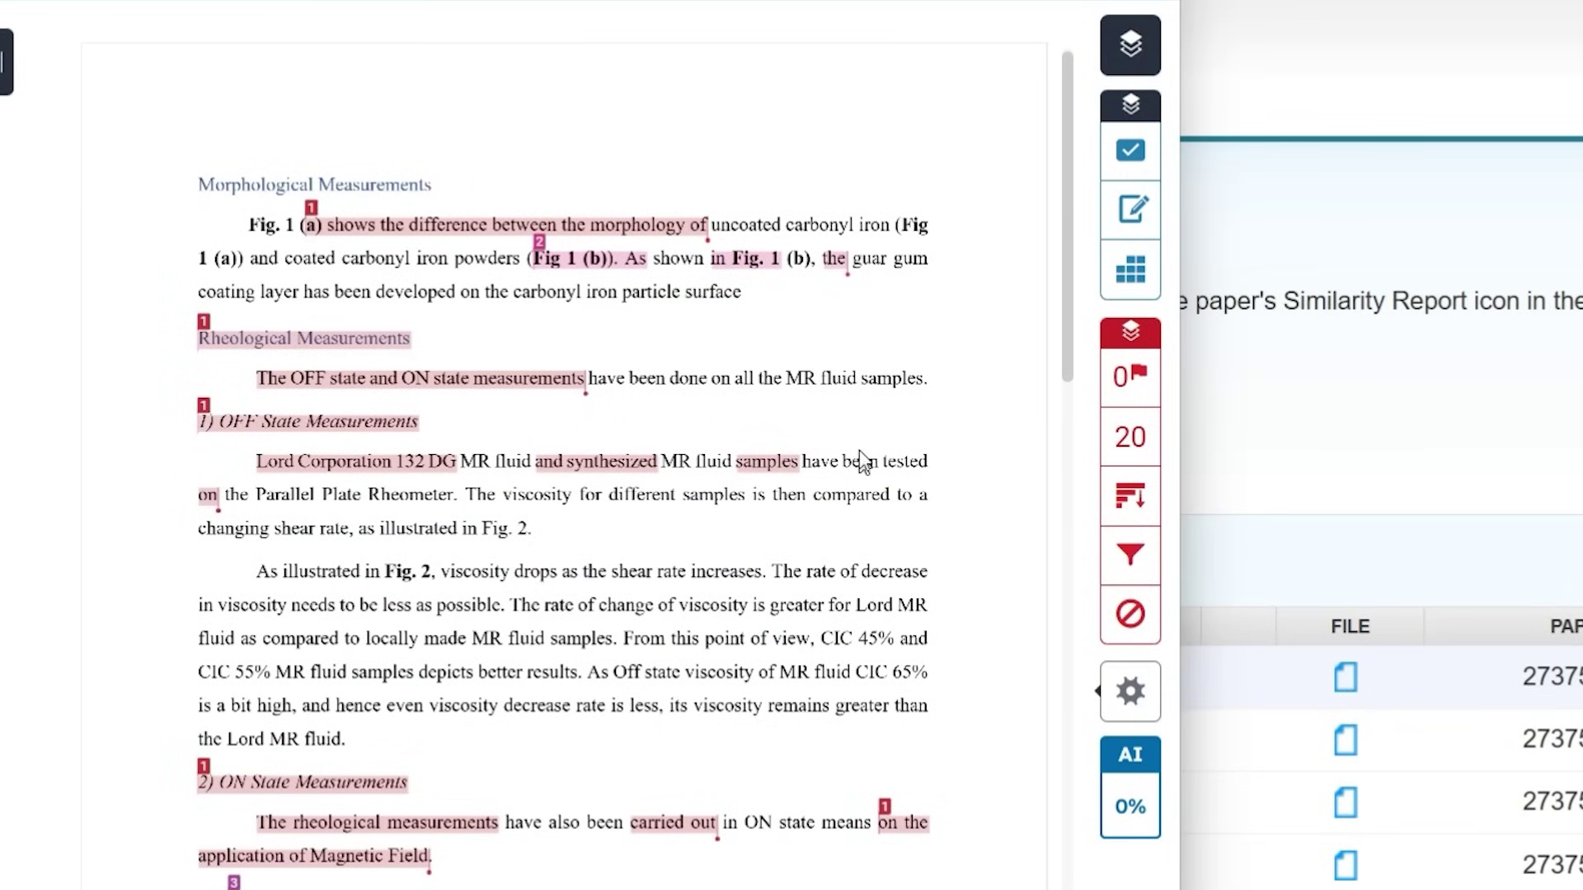
scroll(1022, 736, down, 2)
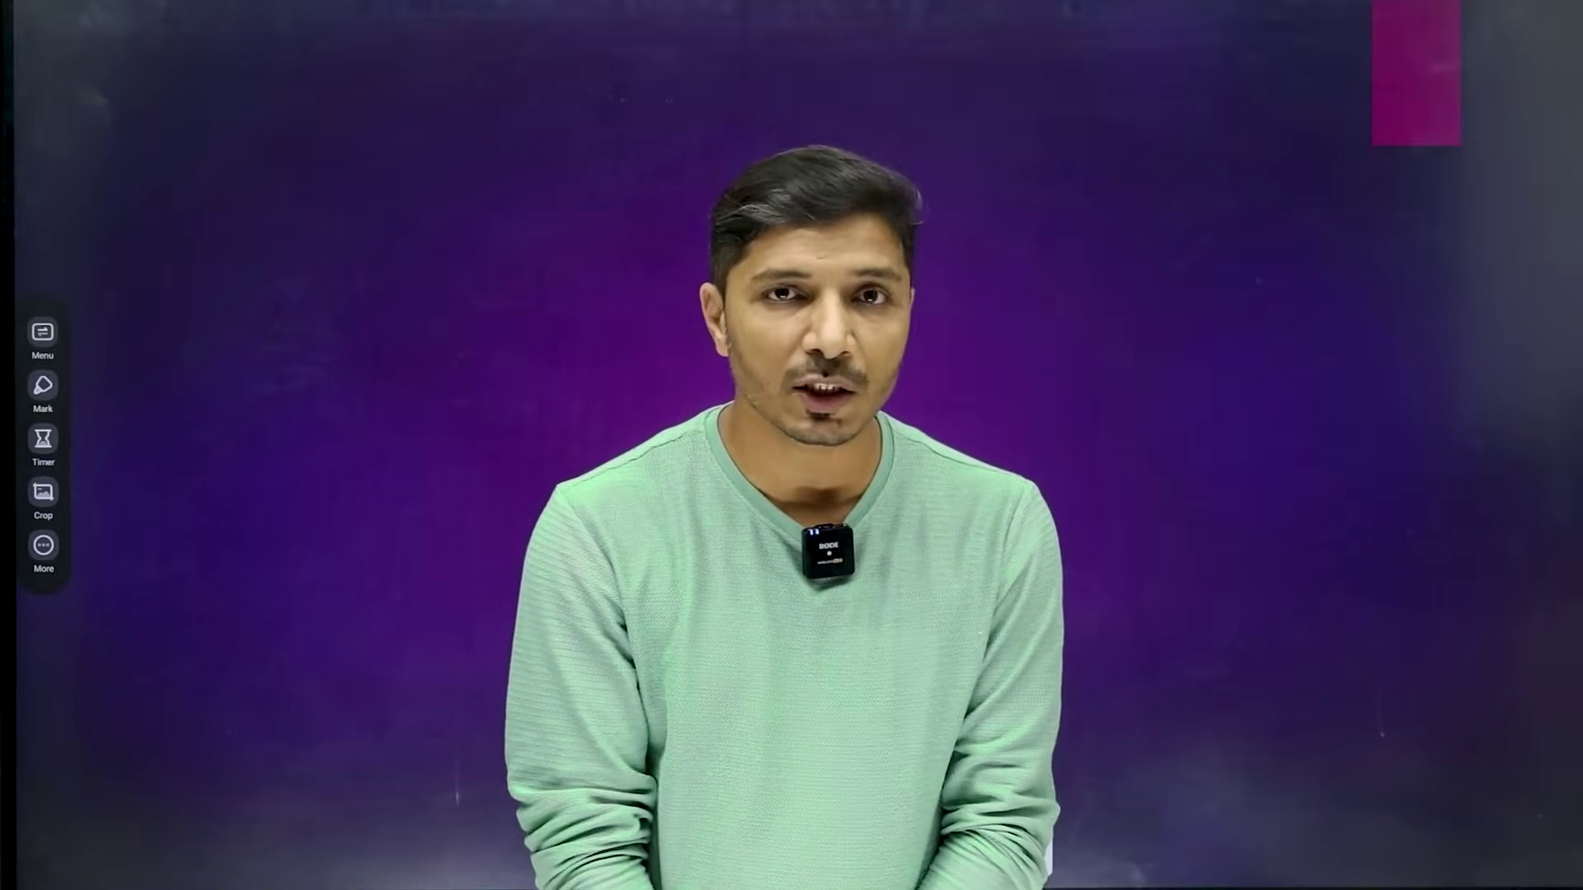
Draw the stick figure's head and ground line, plus an arrow rightward from ChaGPT.
mouse_move(763, 231)
mouse_down()
mouse_move(755, 333)
mouse_move(754, 276)
mouse_move(858, 206)
mouse_move(785, 175)
mouse_move(926, 211)
mouse_move(1002, 202)
mouse_move(1022, 229)
mouse_up()
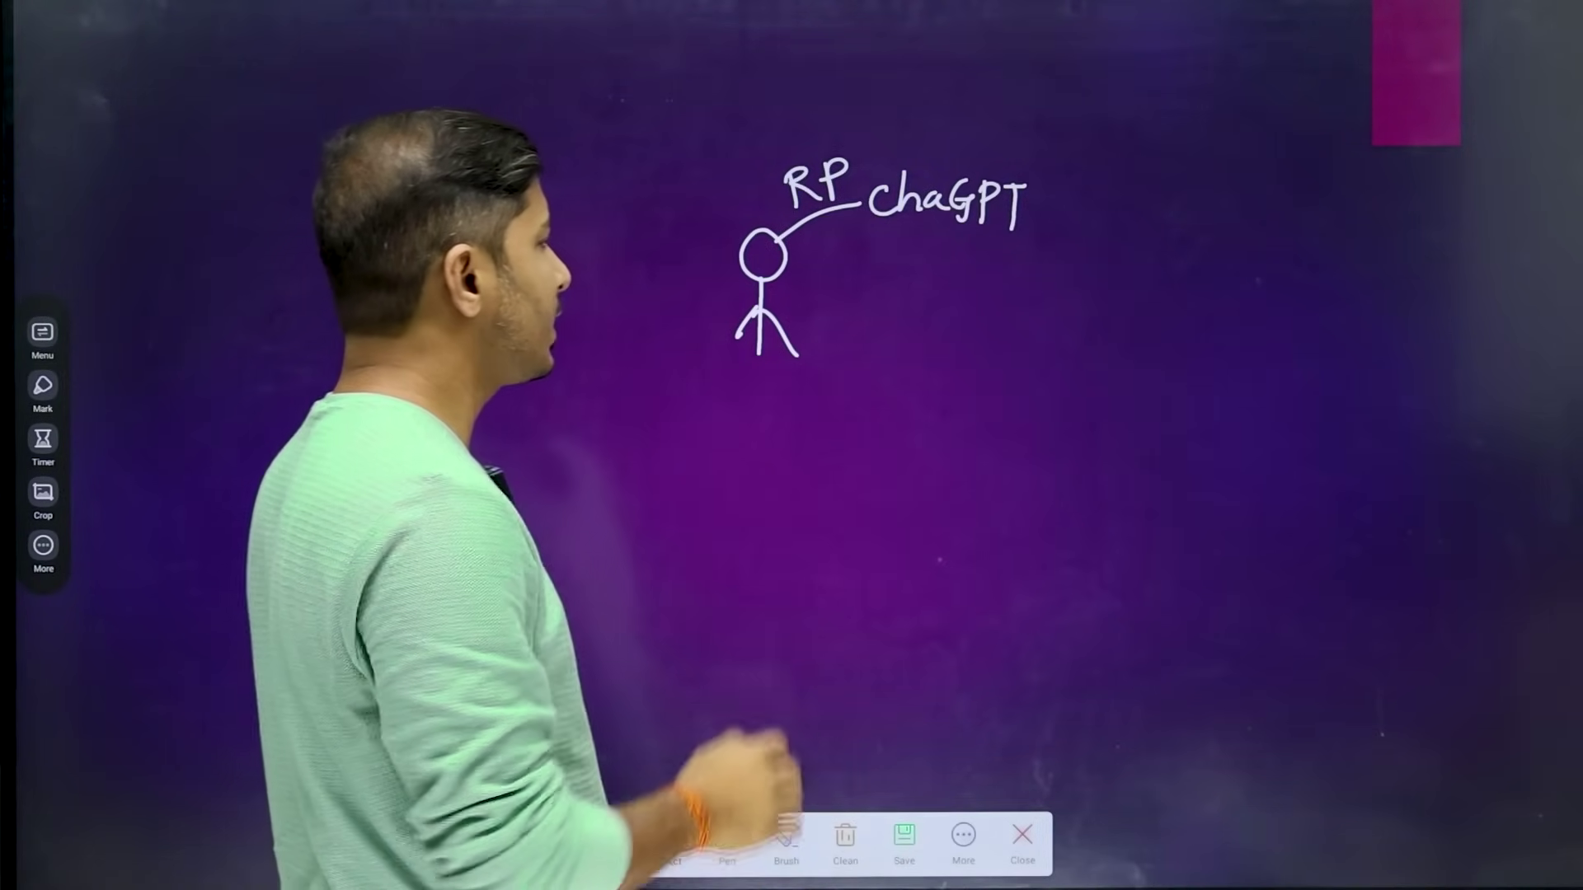
drag(679, 380, 834, 381)
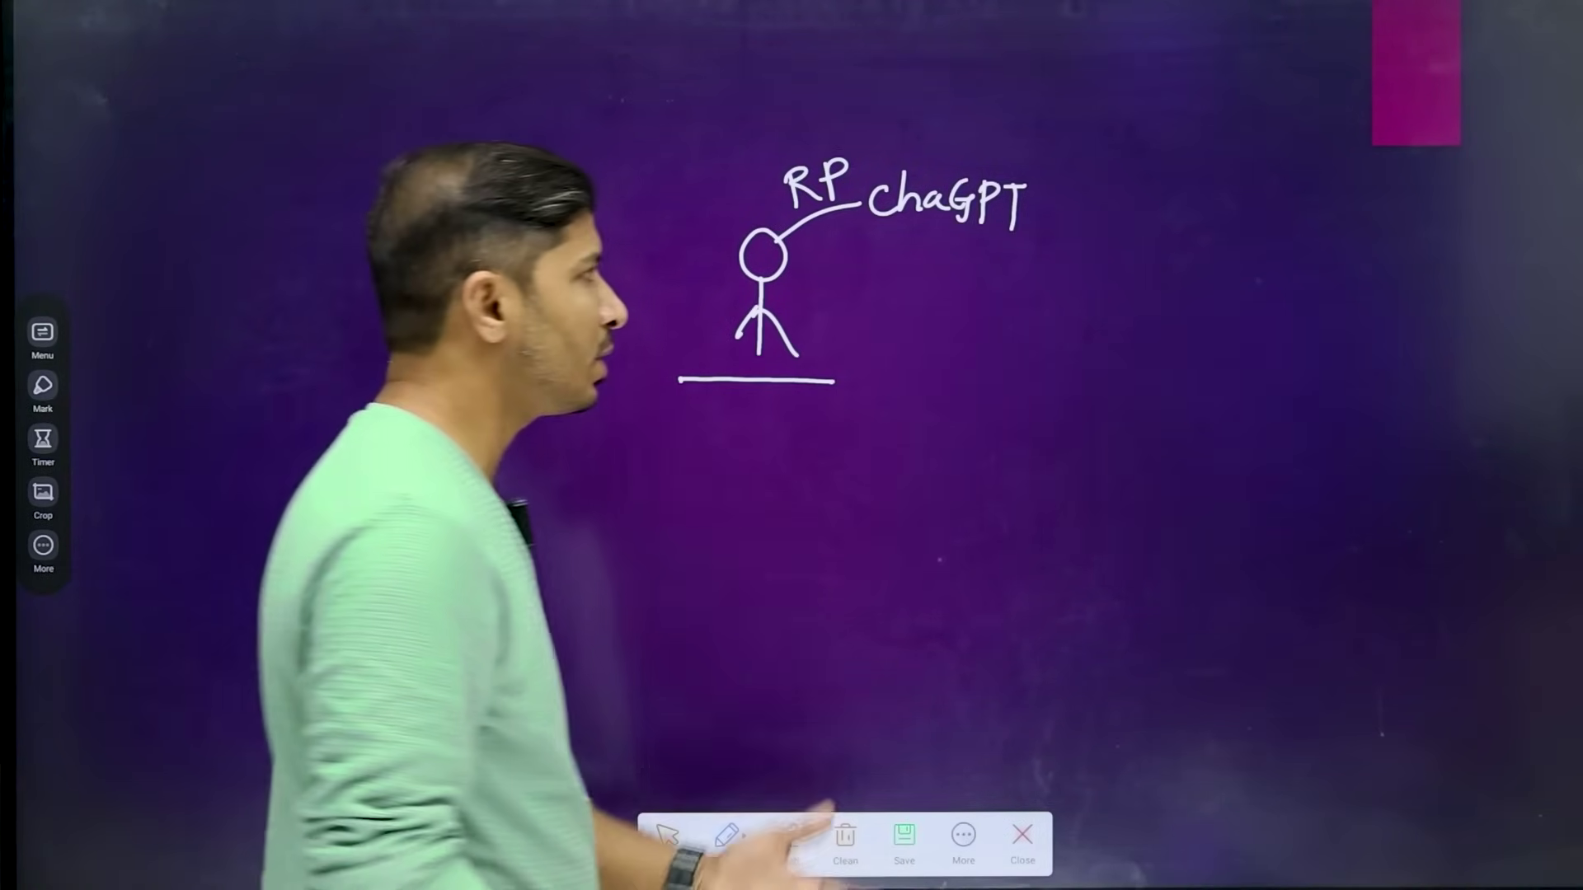
drag(1031, 200, 1138, 216)
mouse_move(1110, 199)
mouse_down()
mouse_move(1179, 268)
mouse_move(1164, 288)
mouse_move(1204, 285)
mouse_move(1210, 302)
mouse_up()
Draw the second figure, a curved arrow to an X labelled 'Un.', and an arc from RP.
drag(1205, 239, 1266, 288)
mouse_move(1266, 288)
mouse_down()
mouse_move(1249, 290)
mouse_move(1307, 328)
mouse_up()
mouse_move(1306, 284)
mouse_down()
mouse_move(1274, 326)
mouse_move(1399, 326)
mouse_up()
click(1409, 324)
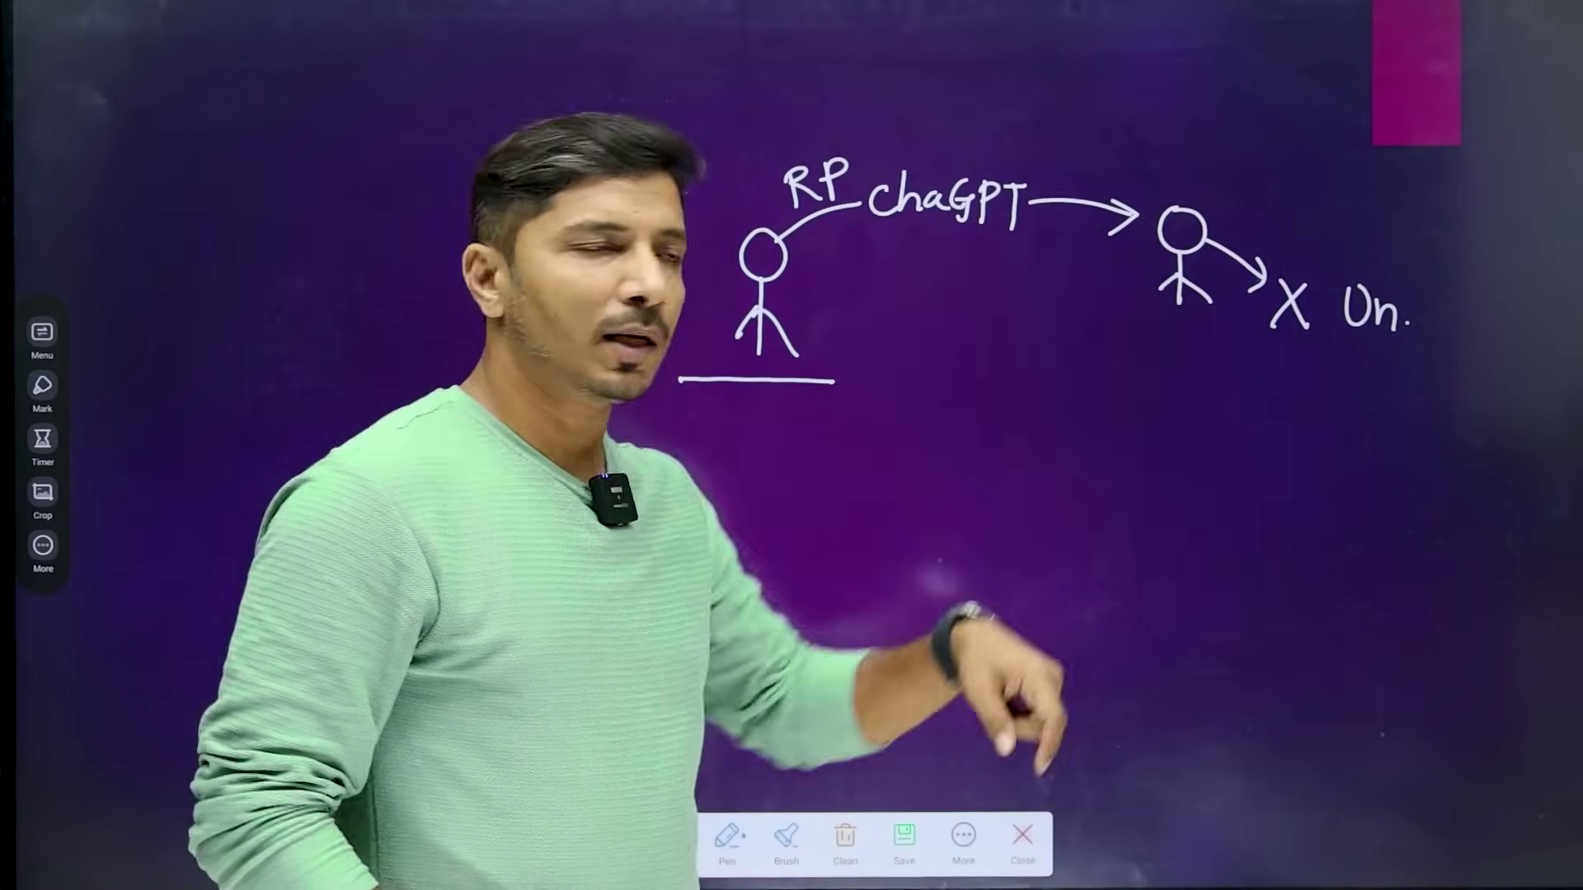
mouse_move(856, 162)
mouse_down()
mouse_move(937, 135)
mouse_move(1166, 132)
mouse_move(1301, 195)
mouse_move(1309, 258)
mouse_up()
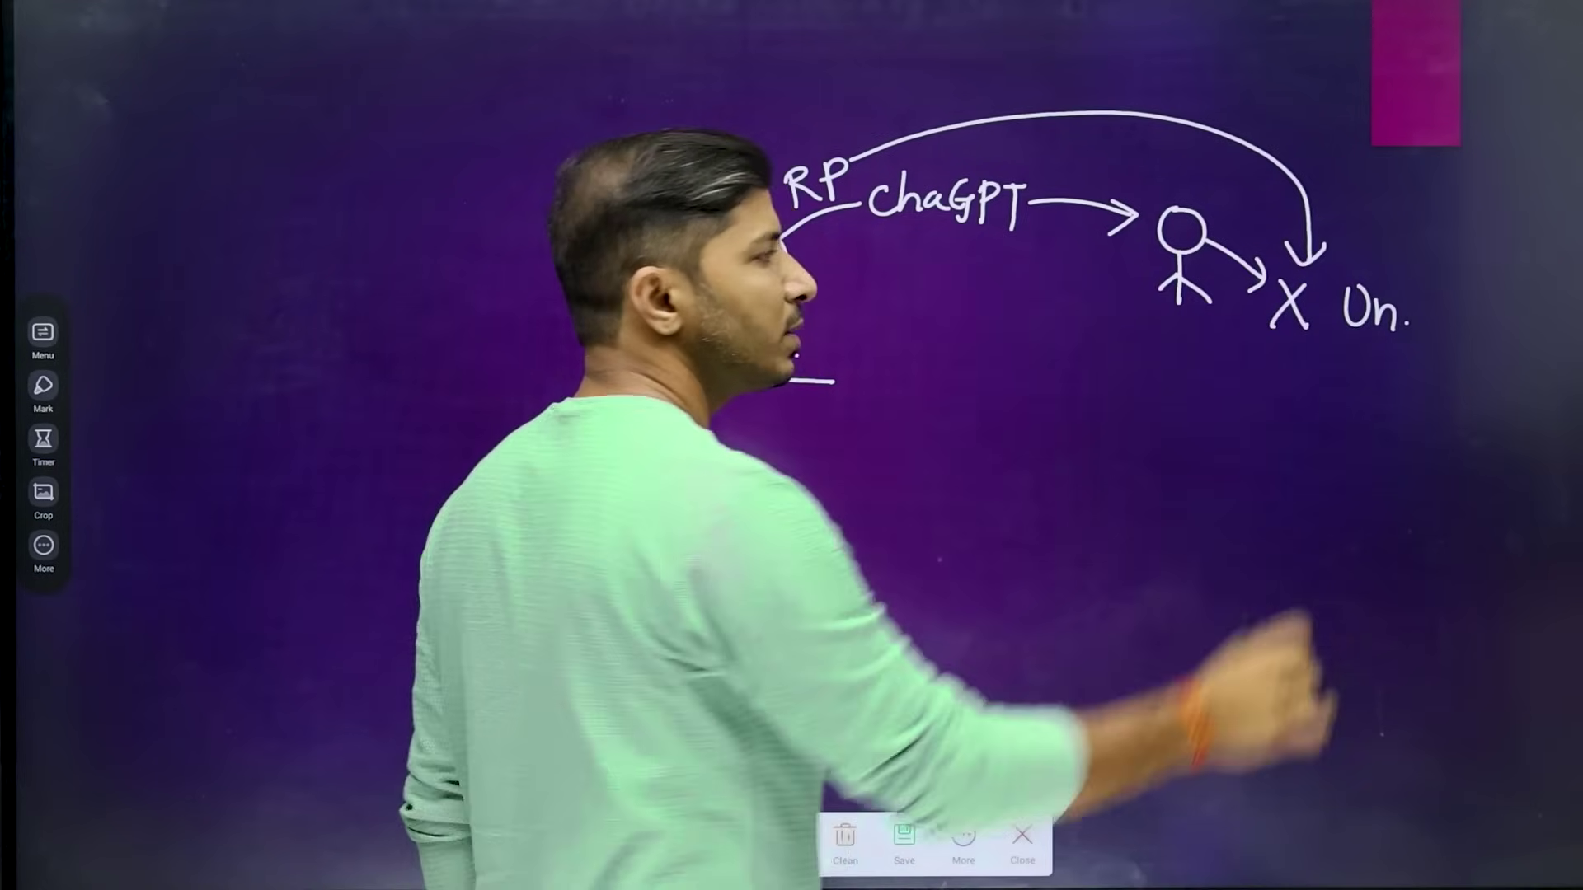